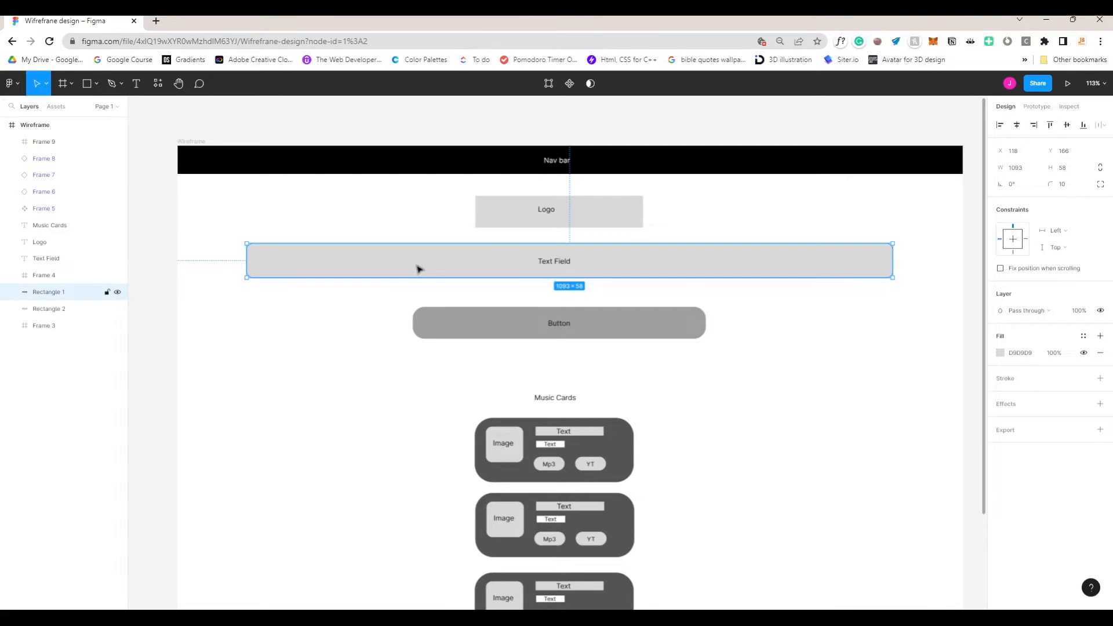
{"action": "scroll", "coordinate": [383, 289], "scroll_direction": "down", "scroll_amount": 1}
{"action": "left_click", "coordinate": [443, 314]}
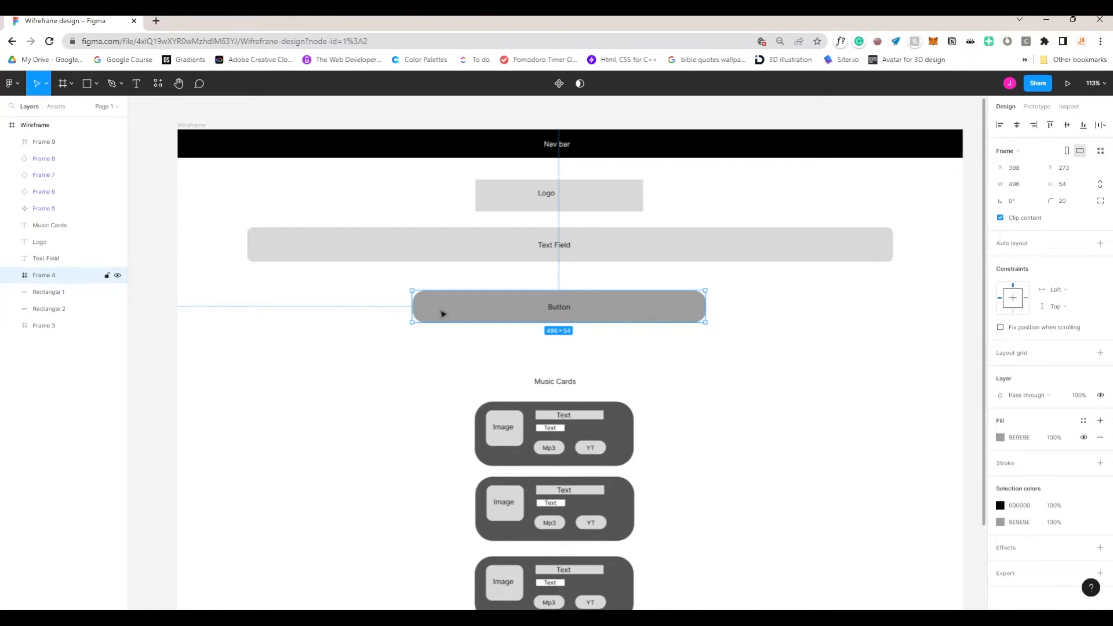
{"action": "scroll", "coordinate": [368, 315], "scroll_direction": "down", "scroll_amount": 2}
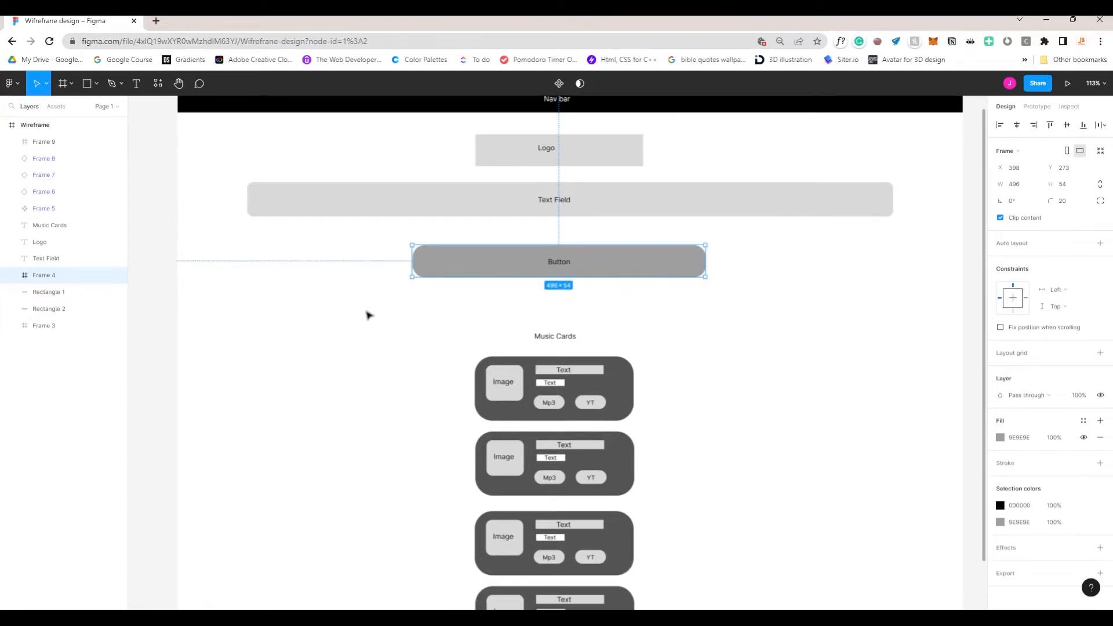
{"action": "scroll", "coordinate": [368, 315], "scroll_direction": "down", "scroll_amount": 5}
{"action": "left_click_drag", "start_coordinate": [407, 238], "coordinate": [663, 499]}
{"action": "left_click", "coordinate": [696, 381]}
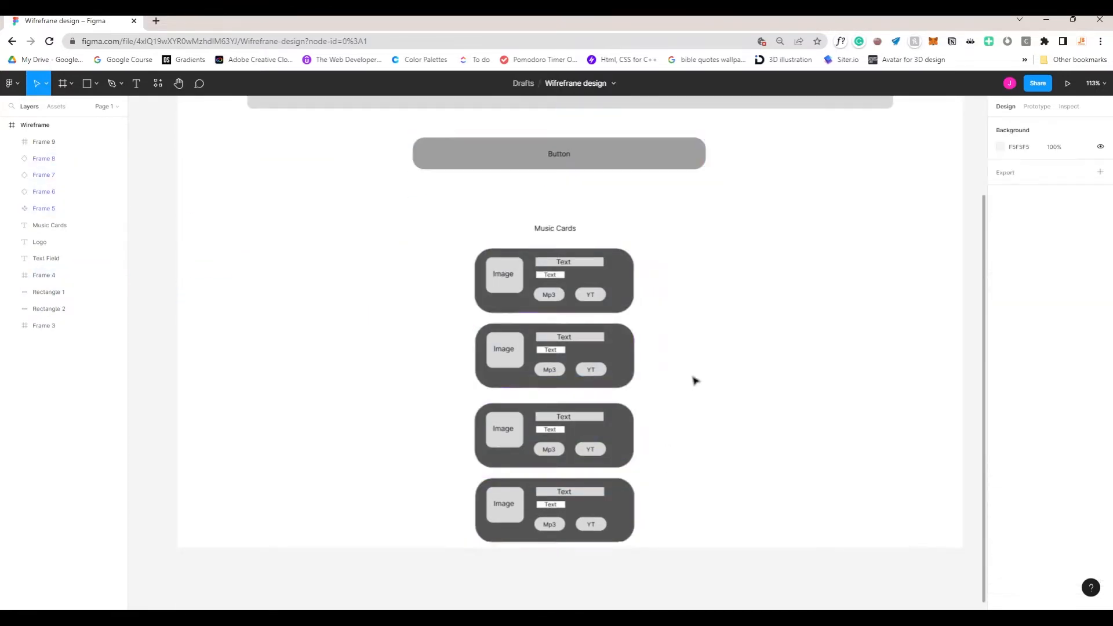
{"action": "scroll", "coordinate": [636, 365], "scroll_direction": "up", "scroll_amount": 8}
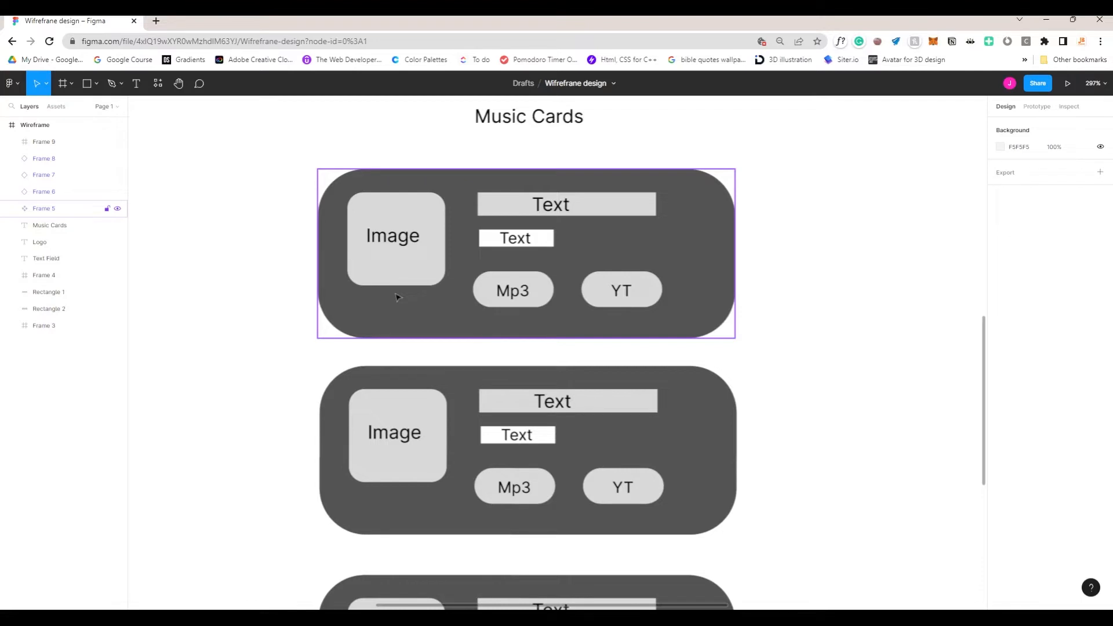
{"action": "double_click", "coordinate": [404, 262]}
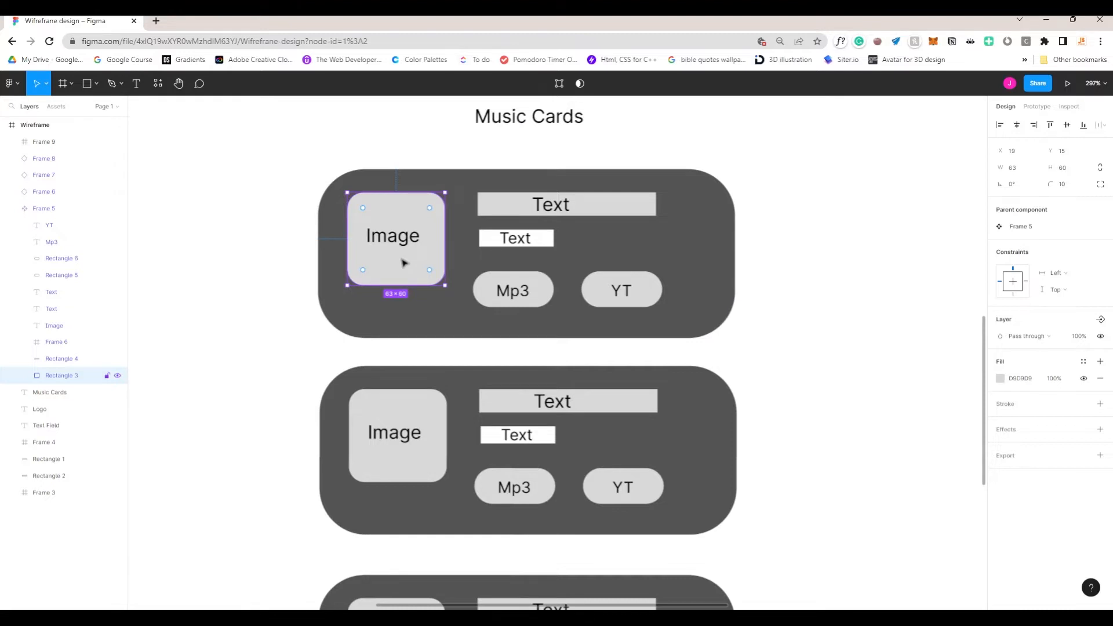
{"action": "left_click", "coordinate": [595, 211]}
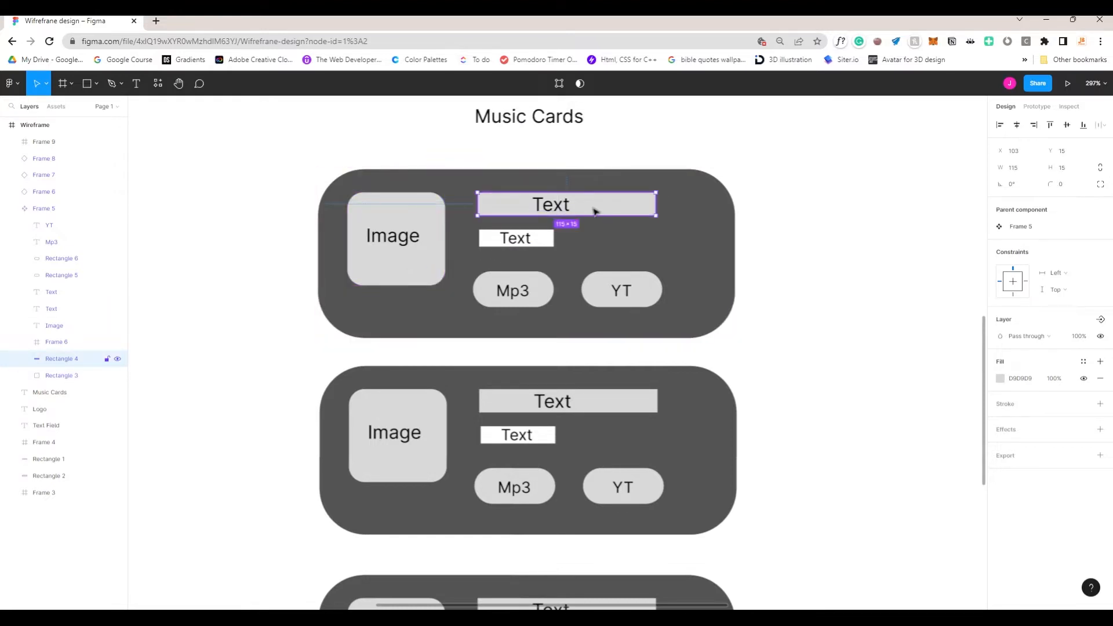
{"action": "left_click", "coordinate": [550, 243]}
{"action": "left_click", "coordinate": [537, 299]}
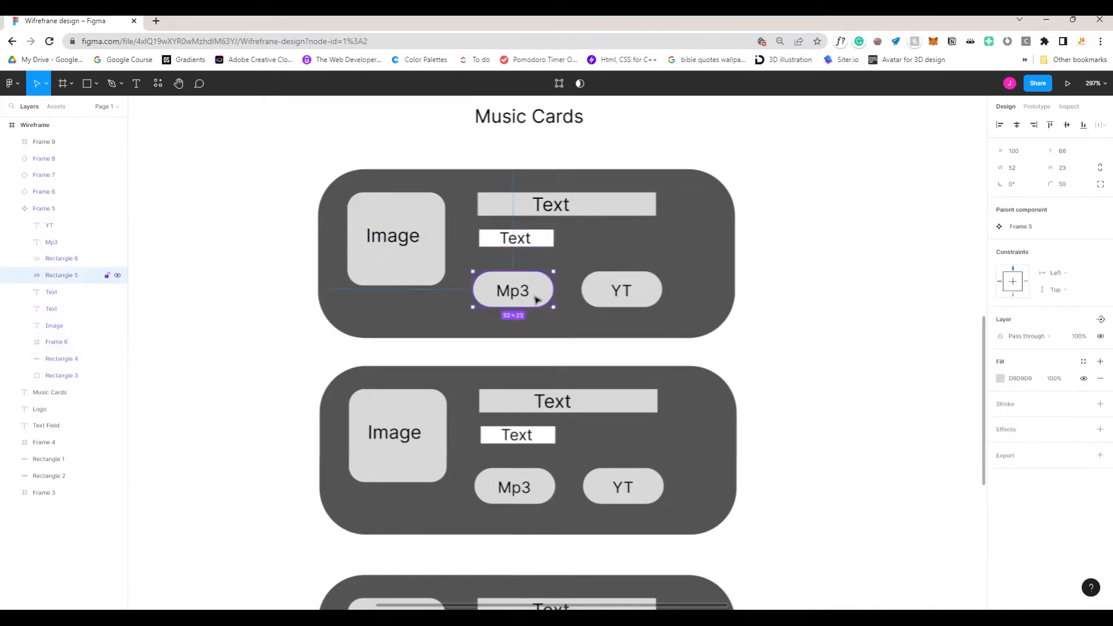
{"action": "left_click", "coordinate": [647, 296]}
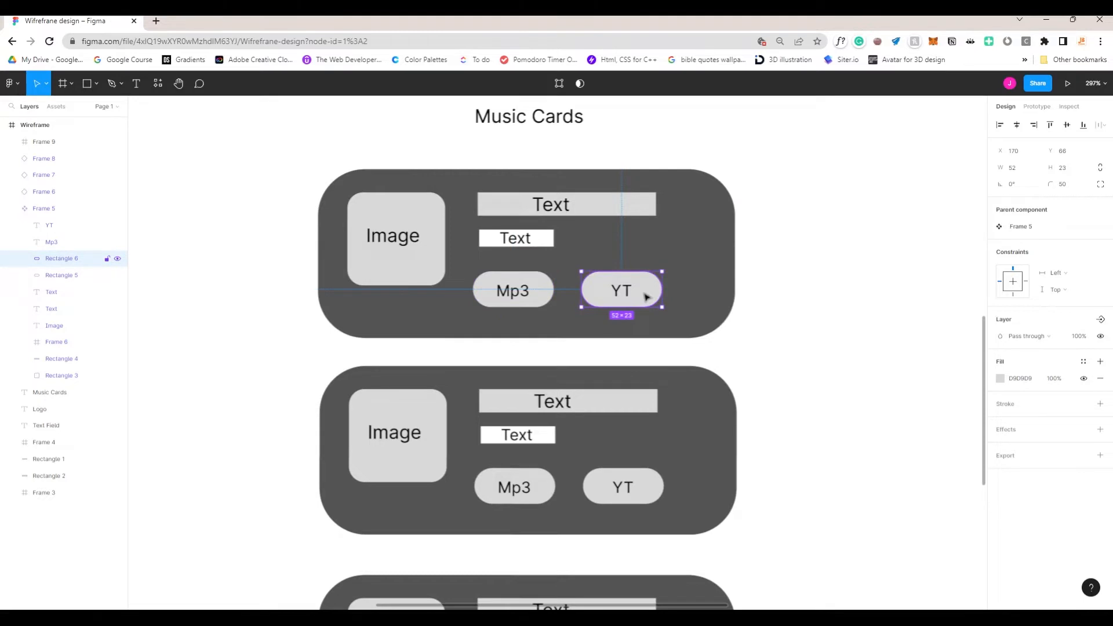
{"action": "left_click", "coordinate": [787, 295]}
Step: Pan around the whole wireframe and select its Text Field bar
{"action": "scroll", "coordinate": [787, 296], "scroll_direction": "down", "scroll_amount": 5}
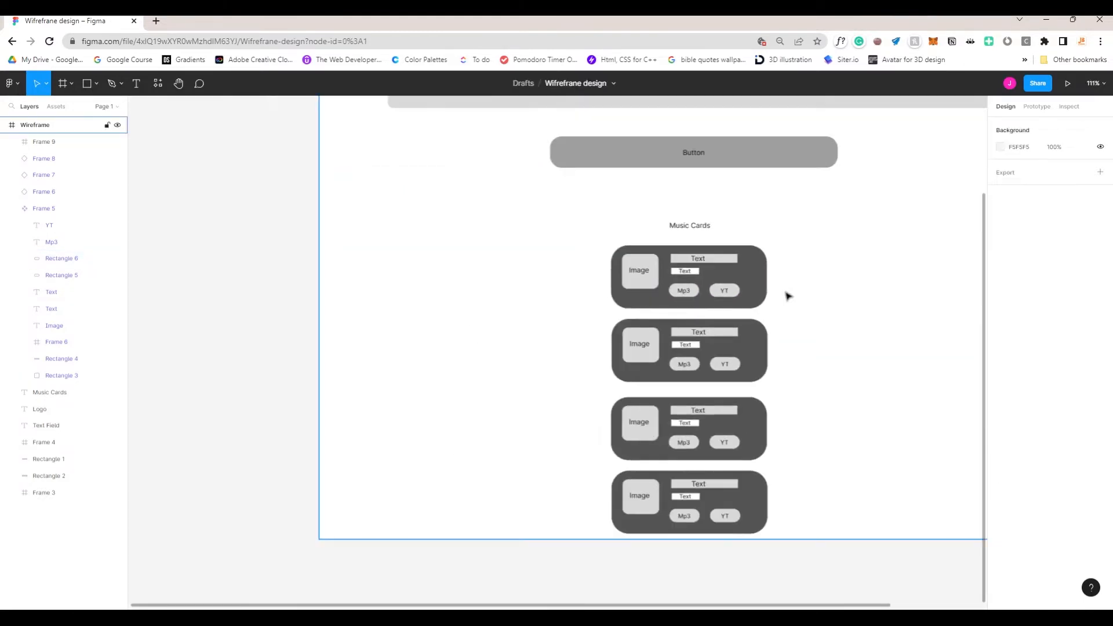
{"action": "scroll", "coordinate": [696, 318], "scroll_direction": "down", "scroll_amount": 3}
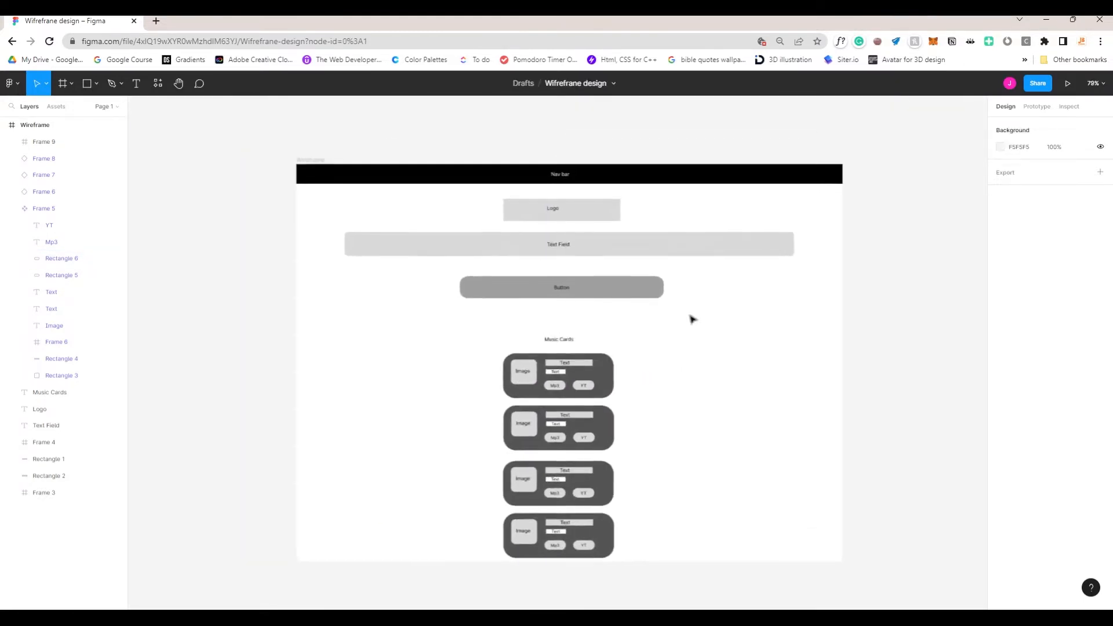
{"action": "left_click_drag", "start_coordinate": [691, 318], "coordinate": [705, 294]}
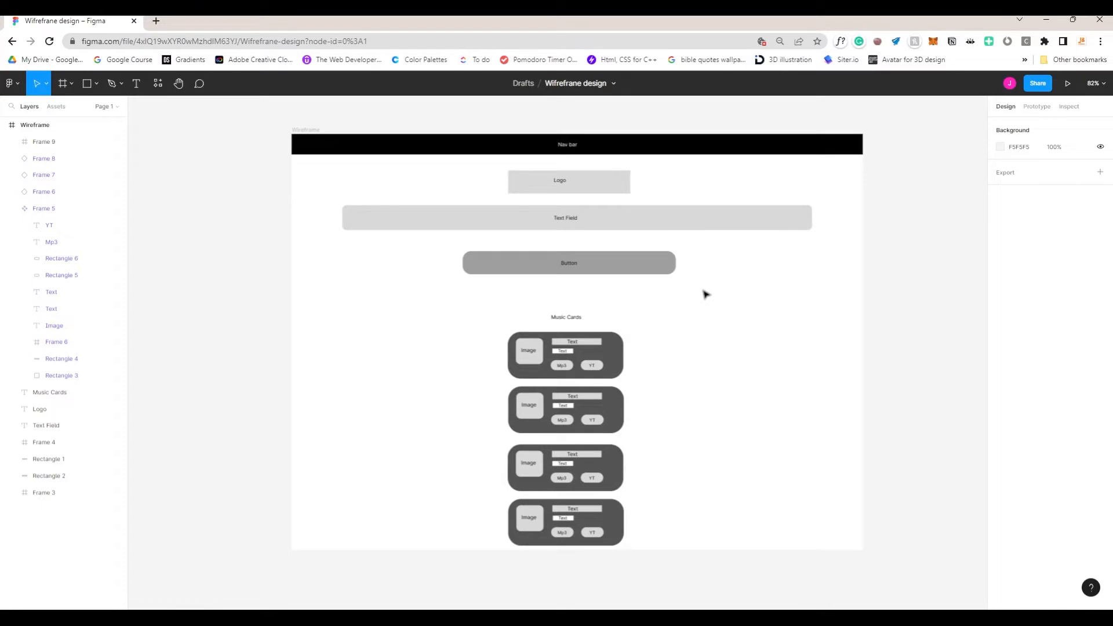
{"action": "scroll", "coordinate": [705, 295], "scroll_direction": "up", "scroll_amount": 3}
{"action": "left_click", "coordinate": [684, 220]}
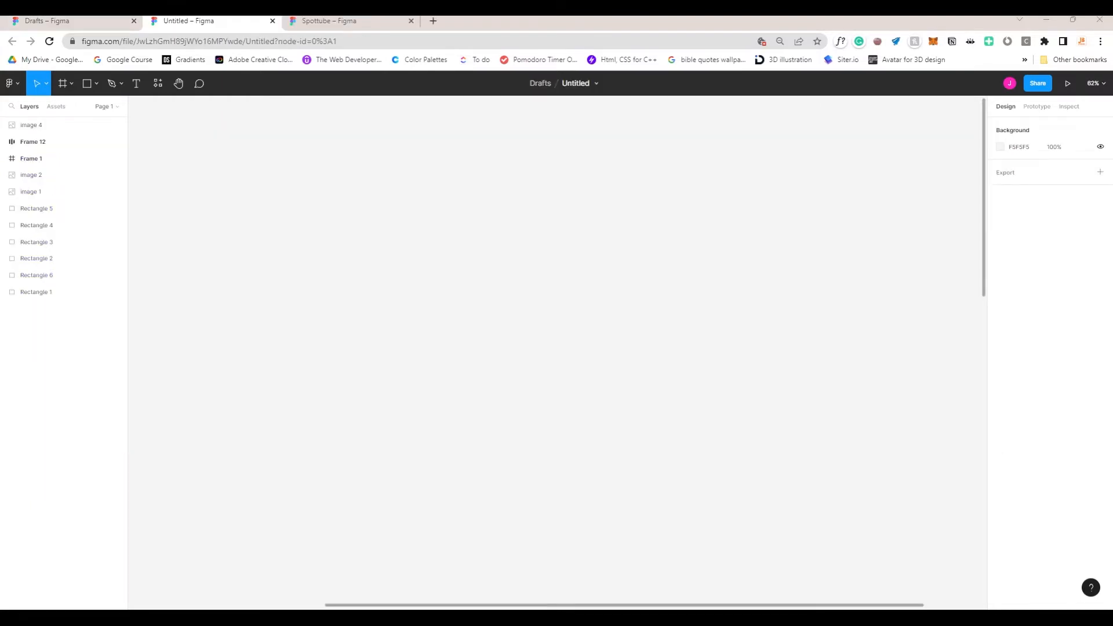
Step: Scroll around the Spottube mockup and select Frame 12
{"action": "scroll", "coordinate": [464, 276], "scroll_direction": "down", "scroll_amount": 5}
{"action": "scroll", "coordinate": [405, 359], "scroll_direction": "down", "scroll_amount": 6}
{"action": "scroll", "coordinate": [269, 249], "scroll_direction": "up", "scroll_amount": 5}
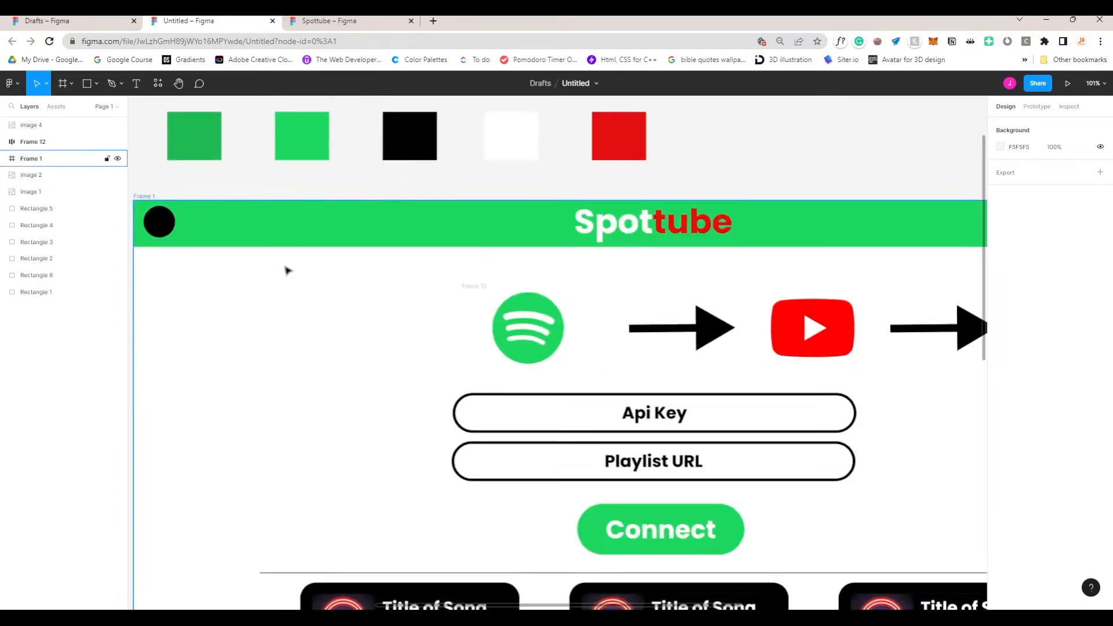
{"action": "scroll", "coordinate": [270, 249], "scroll_direction": "down", "scroll_amount": 3}
{"action": "left_click", "coordinate": [445, 332]}
{"action": "scroll", "coordinate": [346, 280], "scroll_direction": "up", "scroll_amount": 2}
Step: Box-select the colour swatches until all five are selected, then clear the selection
{"action": "left_click_drag", "start_coordinate": [229, 180], "coordinate": [472, 240]}
{"action": "left_click", "coordinate": [644, 188]}
{"action": "left_click_drag", "start_coordinate": [695, 215], "coordinate": [448, 199]}
{"action": "left_click", "coordinate": [296, 183]}
{"action": "left_click_drag", "start_coordinate": [238, 182], "coordinate": [689, 231]}
{"action": "left_click", "coordinate": [763, 261]}
Step: Select the middle song card in the top row, then switch to the Spottube file
{"action": "scroll", "coordinate": [763, 260], "scroll_direction": "down", "scroll_amount": 4}
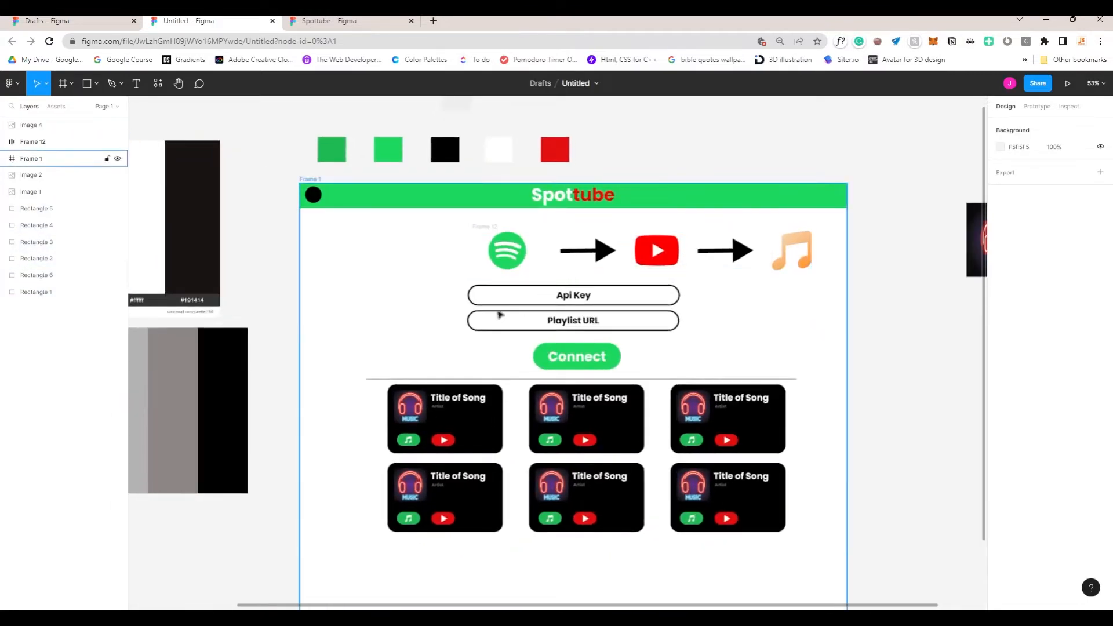
{"action": "scroll", "coordinate": [523, 308], "scroll_direction": "down", "scroll_amount": 2}
{"action": "scroll", "coordinate": [534, 304], "scroll_direction": "up", "scroll_amount": 5}
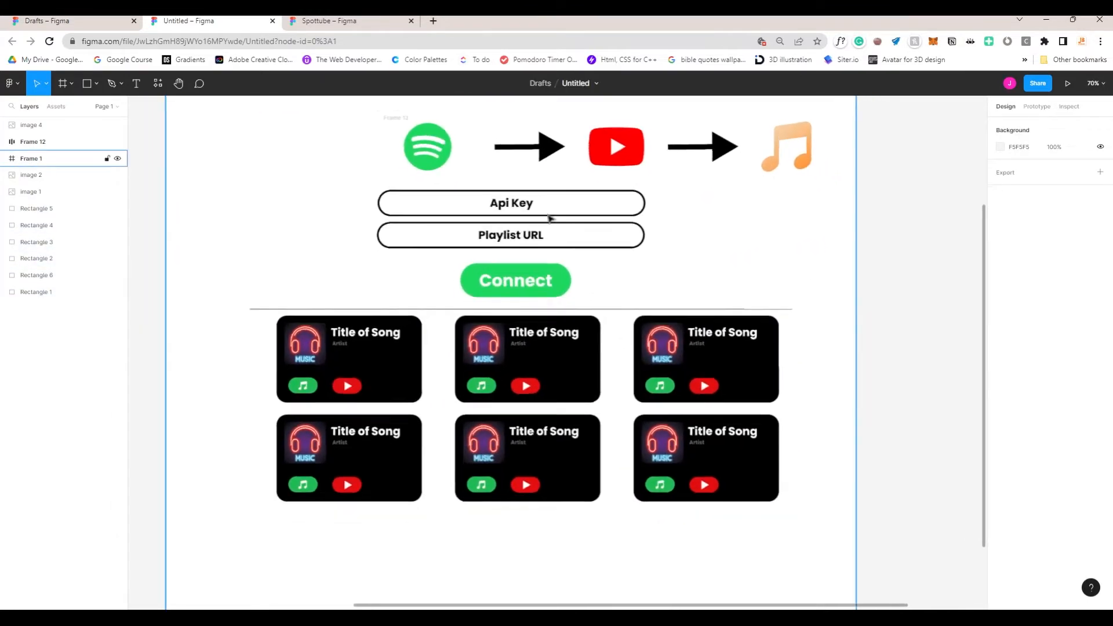
{"action": "scroll", "coordinate": [589, 221], "scroll_direction": "down", "scroll_amount": 3}
{"action": "scroll", "coordinate": [586, 241], "scroll_direction": "up", "scroll_amount": 1}
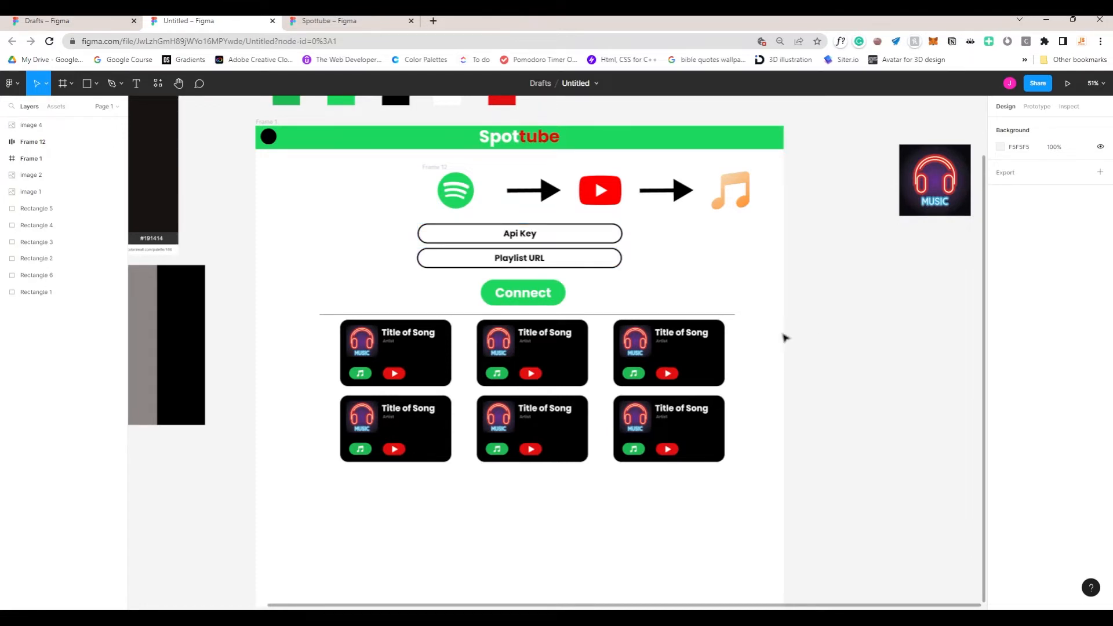
{"action": "scroll", "coordinate": [782, 333], "scroll_direction": "down", "scroll_amount": 3}
{"action": "scroll", "coordinate": [747, 354], "scroll_direction": "up", "scroll_amount": 2}
{"action": "scroll", "coordinate": [753, 360], "scroll_direction": "up", "scroll_amount": 2}
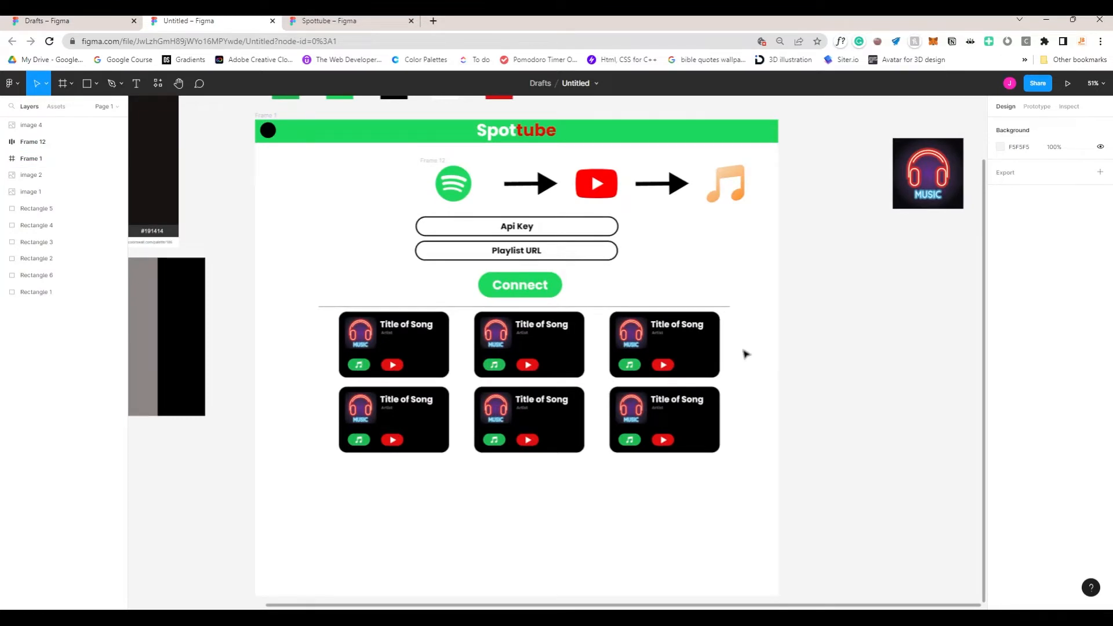
{"action": "scroll", "coordinate": [721, 365], "scroll_direction": "down", "scroll_amount": 1}
{"action": "left_click", "coordinate": [460, 355]}
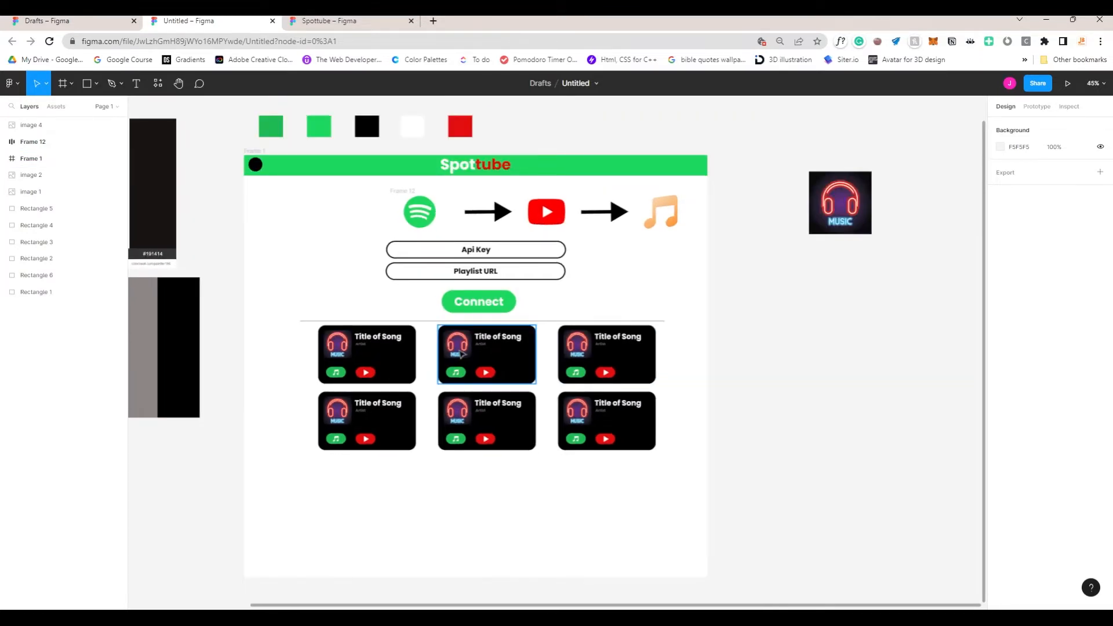
{"action": "left_click", "coordinate": [336, 21]}
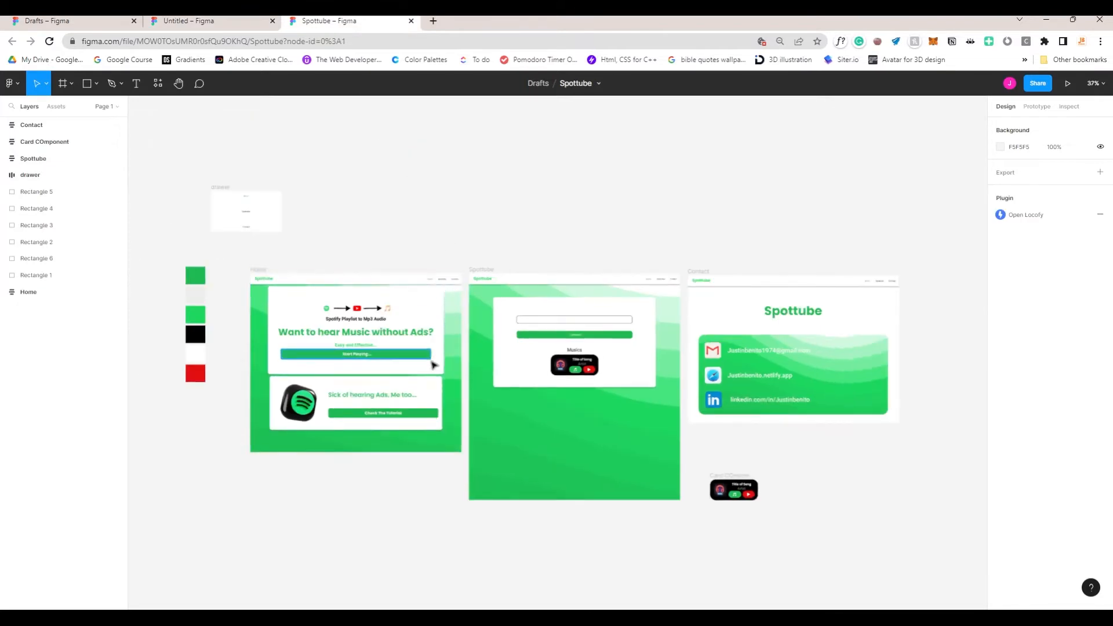
Step: Zoom to the Home frame, then select the Spottube and Contact frames in turn
{"action": "left_click", "coordinate": [433, 365]}
{"action": "key", "text": "shift+2"}
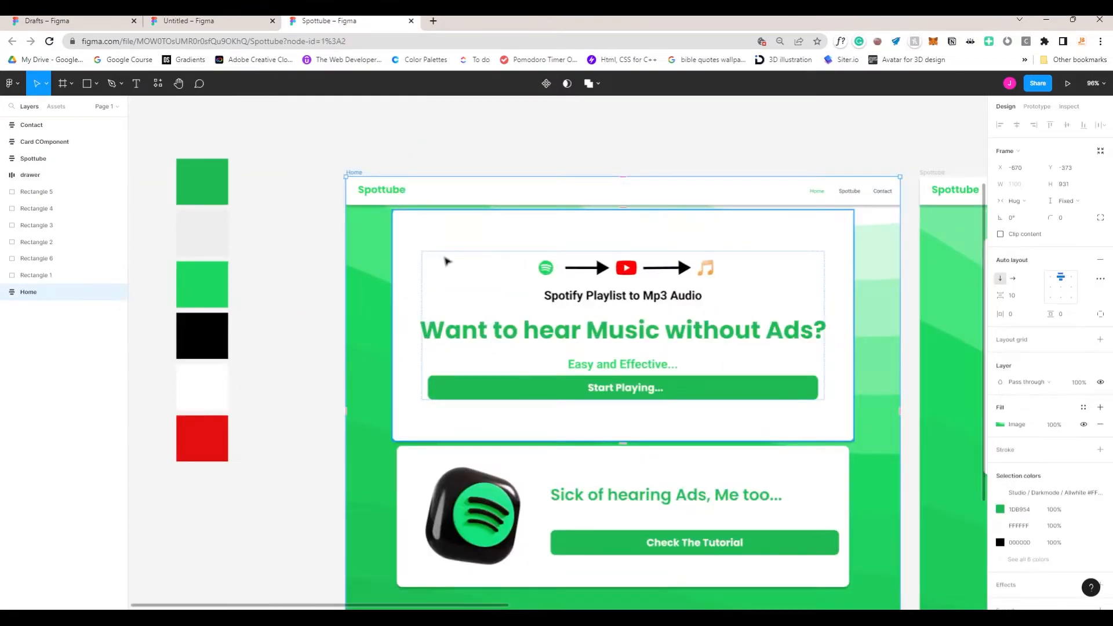
{"action": "scroll", "coordinate": [446, 261], "scroll_direction": "right", "scroll_amount": 10}
{"action": "left_click", "coordinate": [34, 159]}
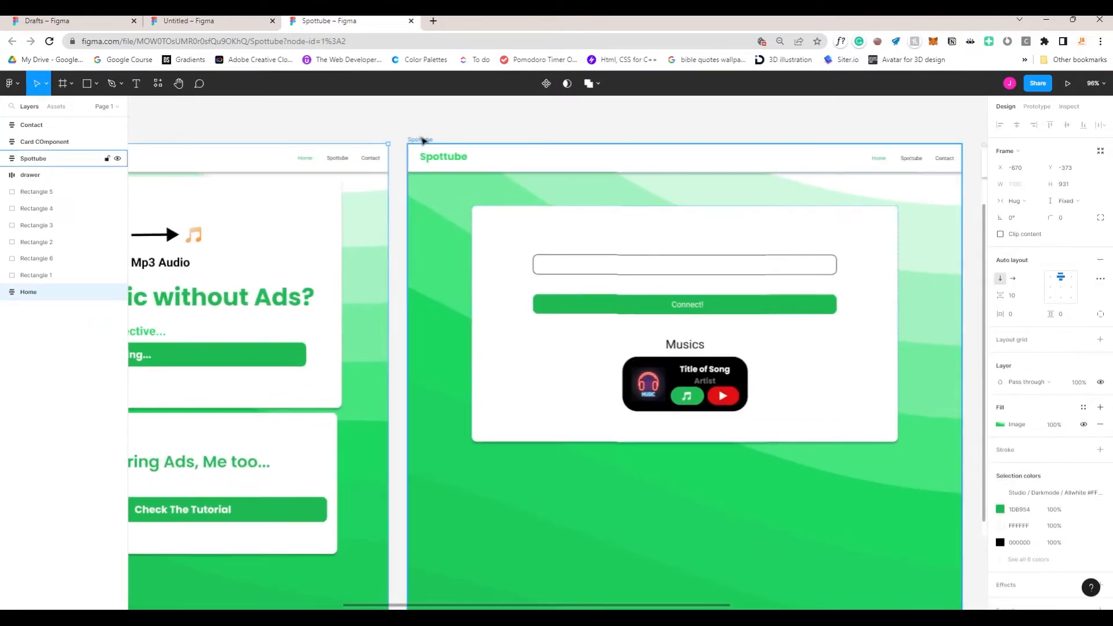
{"action": "scroll", "coordinate": [513, 228], "scroll_direction": "right", "scroll_amount": 3}
{"action": "scroll", "coordinate": [438, 258], "scroll_direction": "up", "scroll_amount": 1}
{"action": "scroll", "coordinate": [482, 284], "scroll_direction": "right", "scroll_amount": 10}
{"action": "left_click", "coordinate": [315, 197]}
{"action": "scroll", "coordinate": [377, 280], "scroll_direction": "left", "scroll_amount": 10}
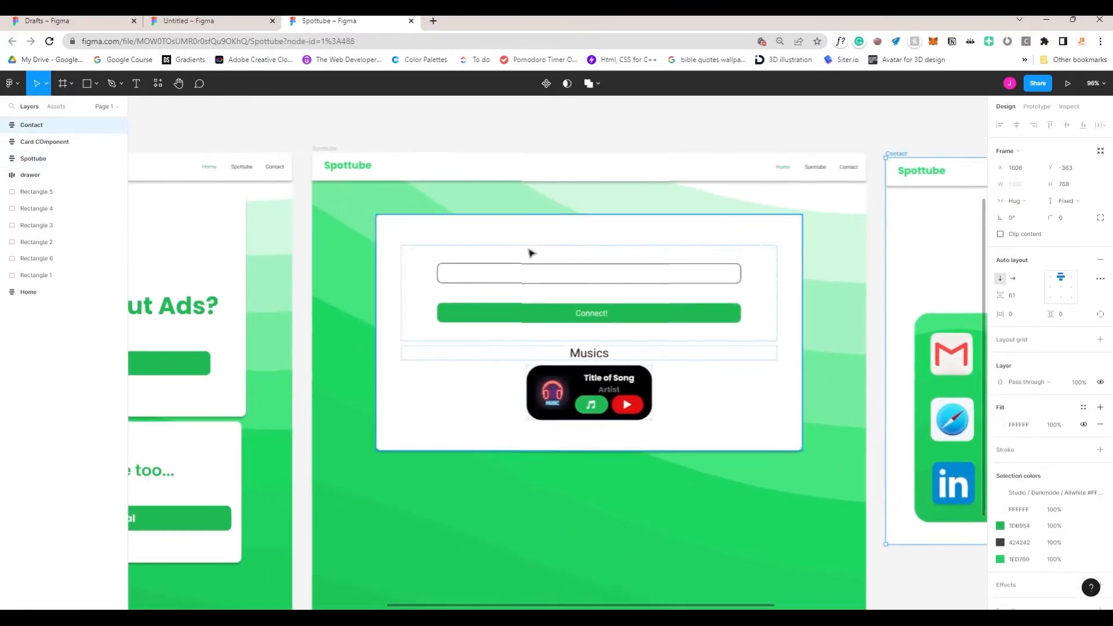
{"action": "scroll", "coordinate": [529, 251], "scroll_direction": "down", "scroll_amount": 2}
{"action": "left_click", "coordinate": [350, 165]}
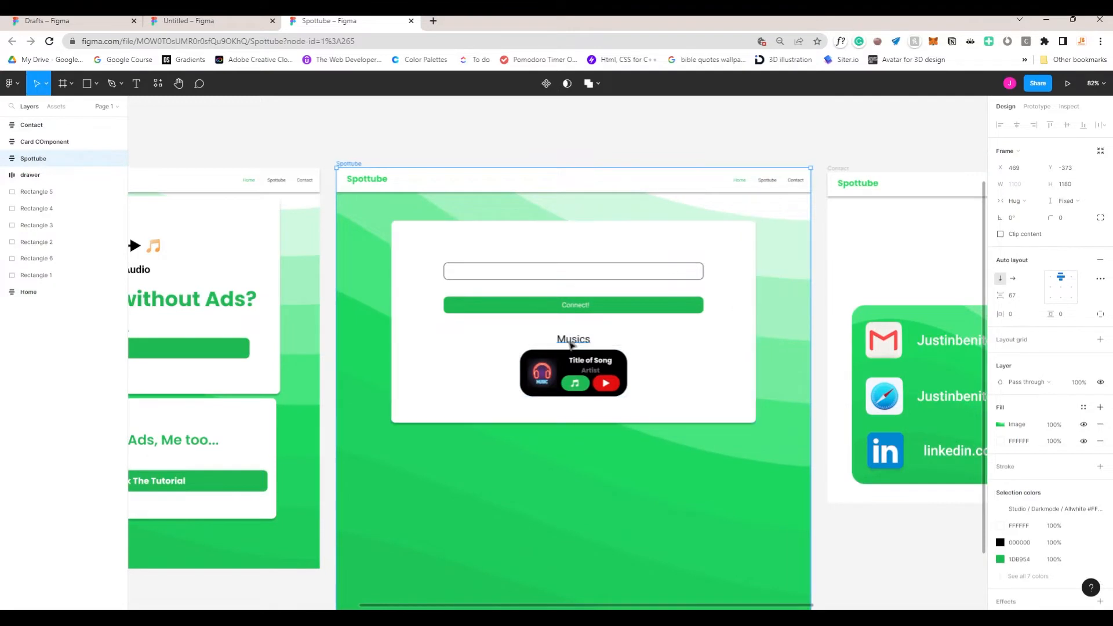
Step: Zoom in on the manage_top card inside Spottube, then back out to all frames
{"action": "left_click", "coordinate": [524, 275]}
{"action": "key", "text": "shift+2"}
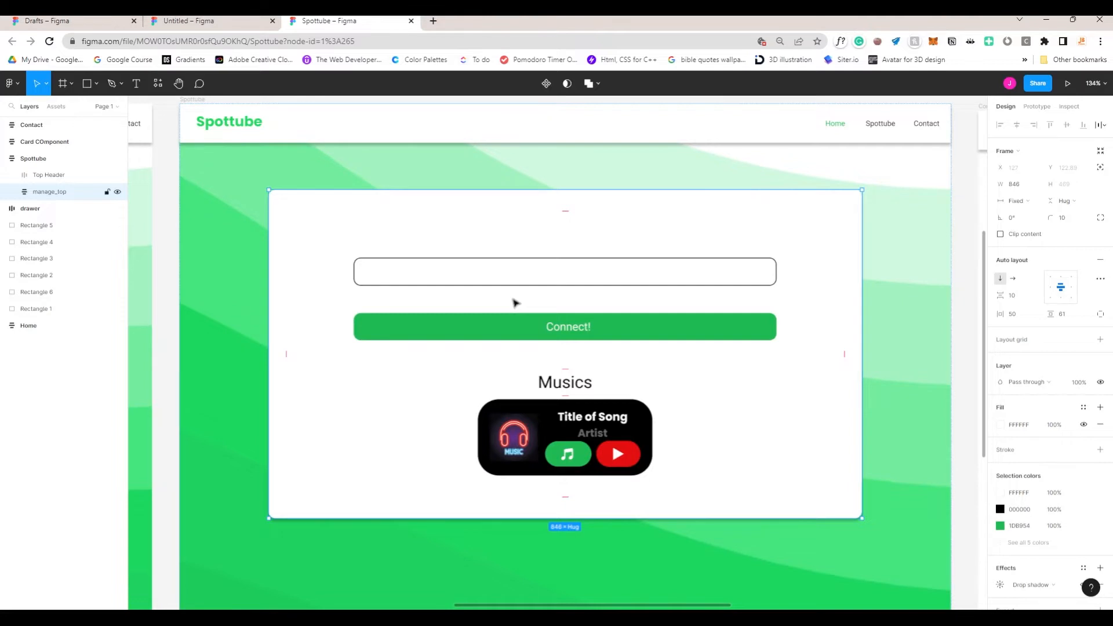
{"action": "key", "text": "shift+1"}
{"action": "left_click", "coordinate": [522, 203]}
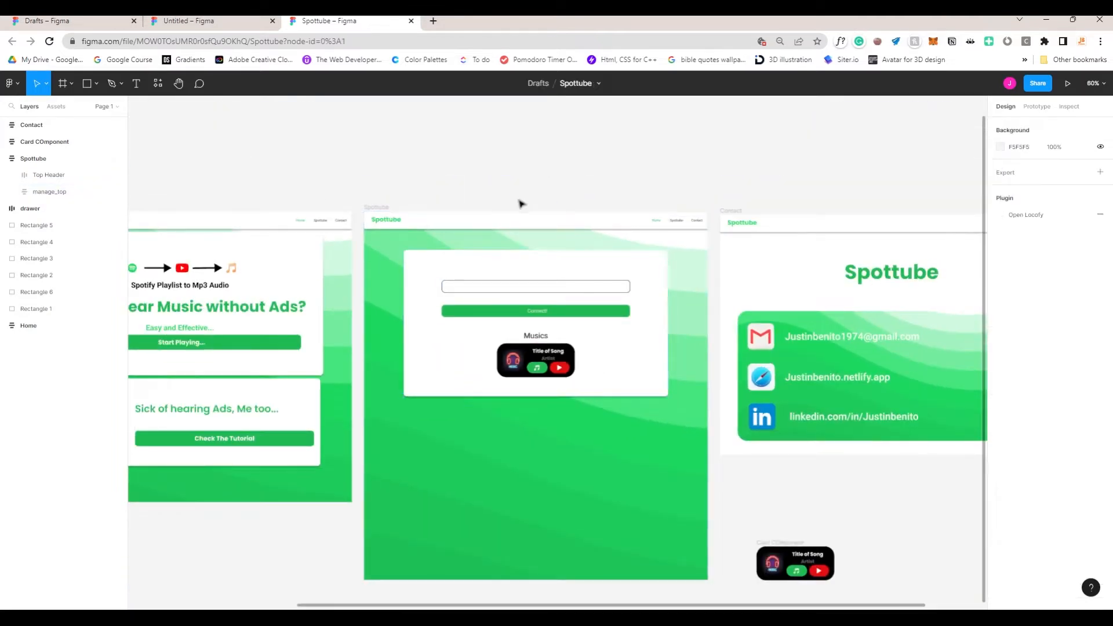
{"action": "scroll", "coordinate": [468, 352], "scroll_direction": "up", "scroll_amount": 3}
Step: Drag the Spottube frame's bottom edge up to cut its height from 1180 to 931
{"action": "left_click", "coordinate": [517, 470]}
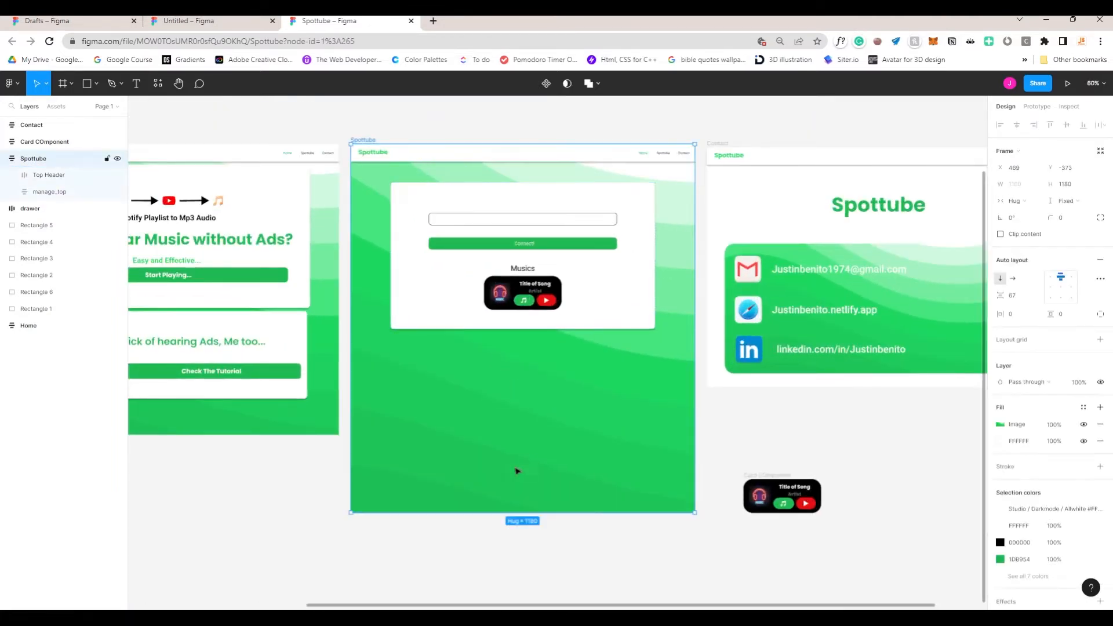
{"action": "left_click_drag", "start_coordinate": [500, 512], "coordinate": [496, 436]}
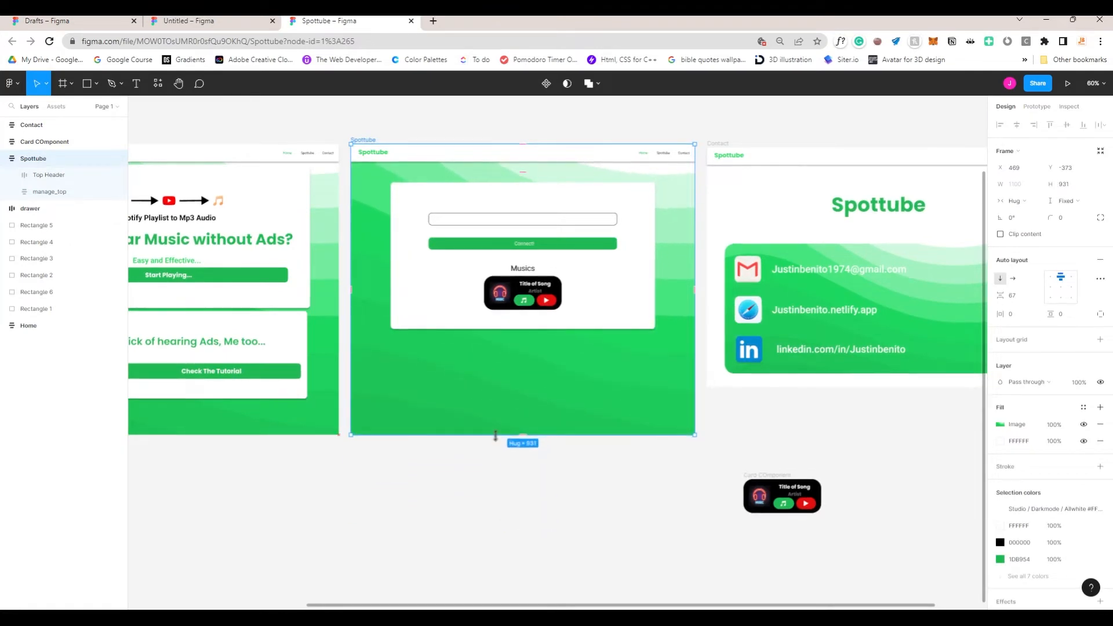
{"action": "left_click", "coordinate": [489, 450]}
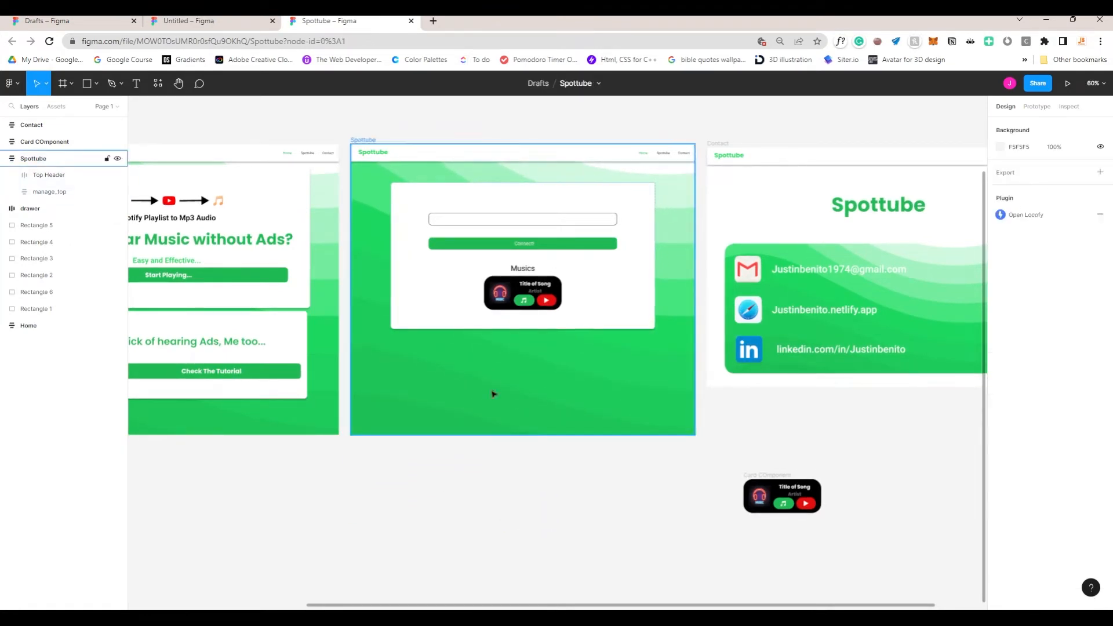
{"action": "scroll", "coordinate": [552, 424], "scroll_direction": "up", "scroll_amount": 3}
{"action": "scroll", "coordinate": [522, 412], "scroll_direction": "down", "scroll_amount": 3}
{"action": "scroll", "coordinate": [440, 404], "scroll_direction": "down", "scroll_amount": 5, "text": "ctrl"}
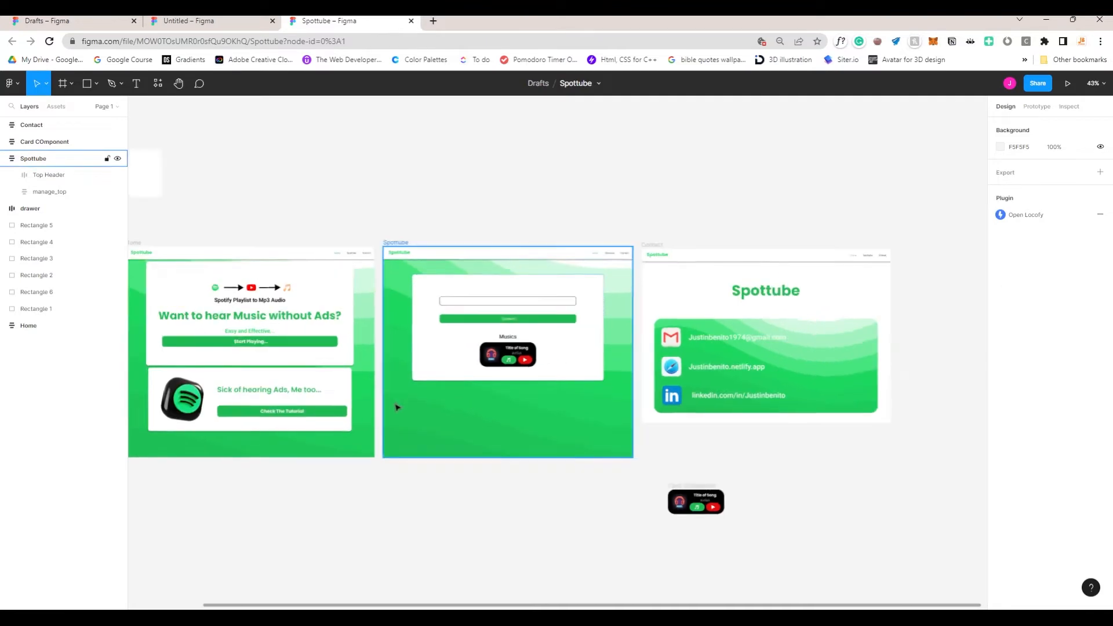
{"action": "scroll", "coordinate": [445, 369], "scroll_direction": "up", "scroll_amount": 3, "text": "ctrl"}
Step: Select the Card Component frame, then clear the selection and look over the canvas
{"action": "left_click", "coordinate": [561, 440]}
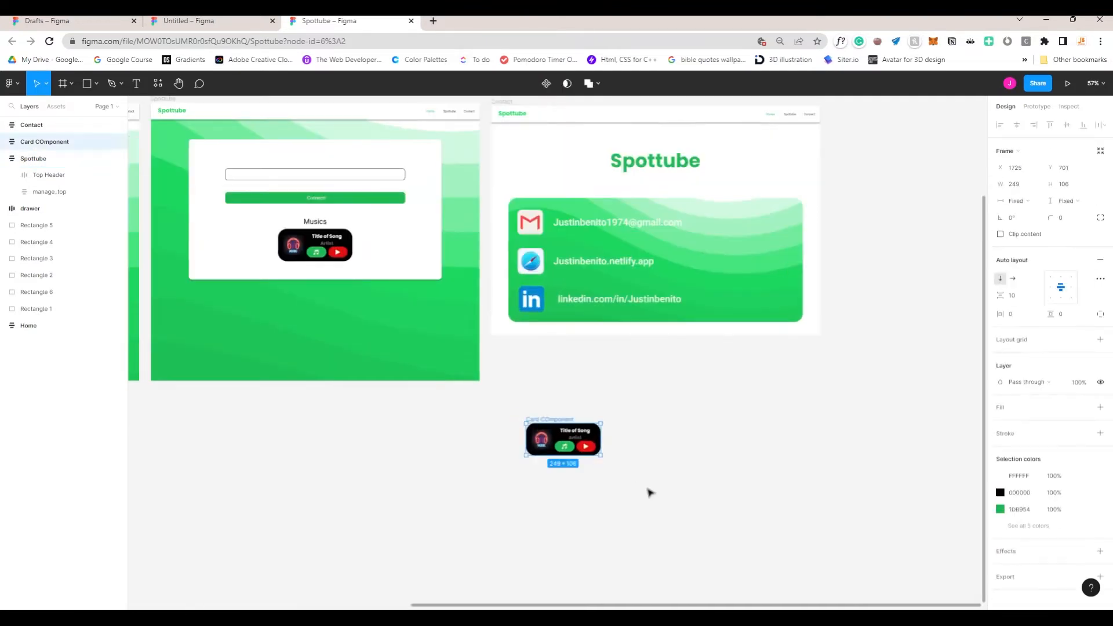
{"action": "scroll", "coordinate": [294, 410], "scroll_direction": "up", "scroll_amount": 1}
{"action": "scroll", "coordinate": [468, 470], "scroll_direction": "left", "scroll_amount": 3}
{"action": "left_click", "coordinate": [468, 471]}
{"action": "scroll", "coordinate": [429, 410], "scroll_direction": "up", "scroll_amount": 4, "text": "ctrl"}
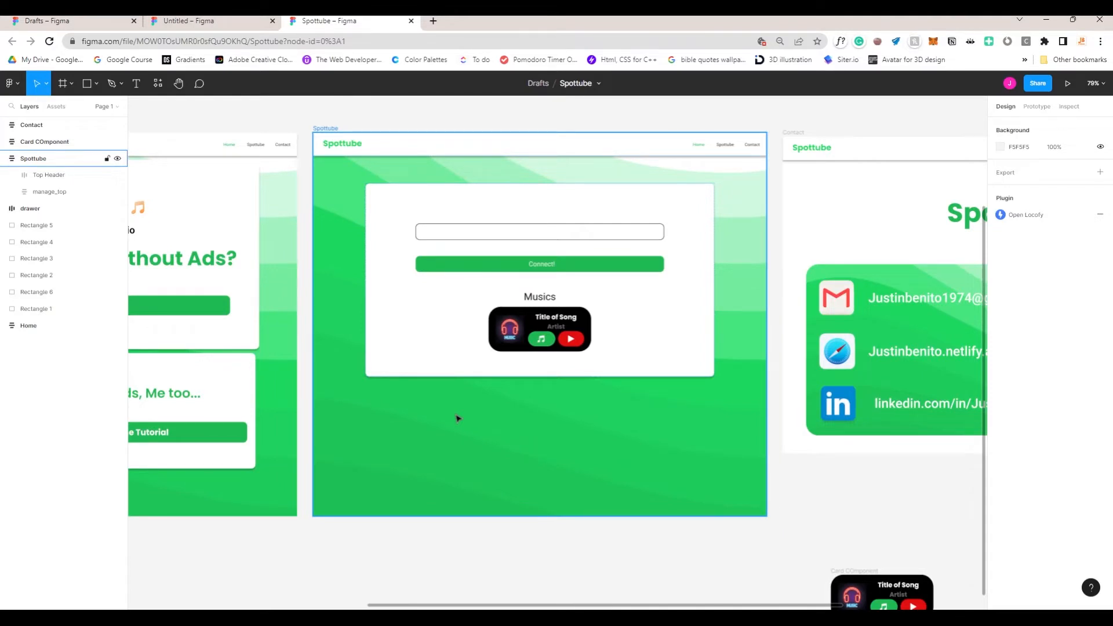
{"action": "scroll", "coordinate": [458, 418], "scroll_direction": "down", "scroll_amount": 3}
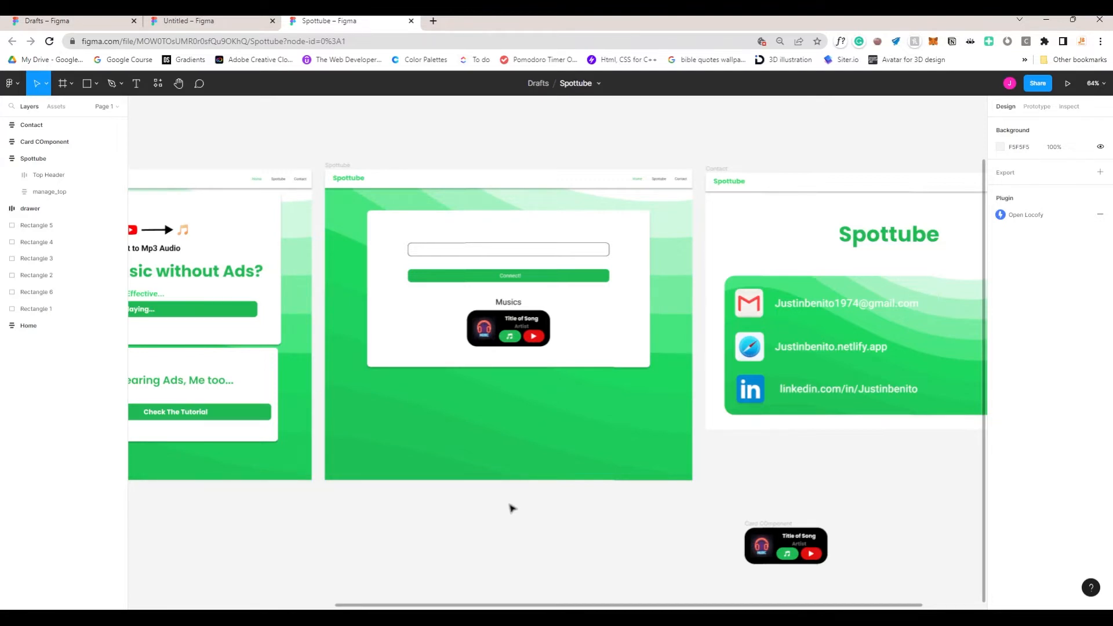
{"action": "scroll", "coordinate": [507, 464], "scroll_direction": "down", "scroll_amount": 5}
Step: Select the Spottube frame by its title and bring up the Resources panel
{"action": "left_click", "coordinate": [352, 184]}
{"action": "left_click", "coordinate": [352, 185]}
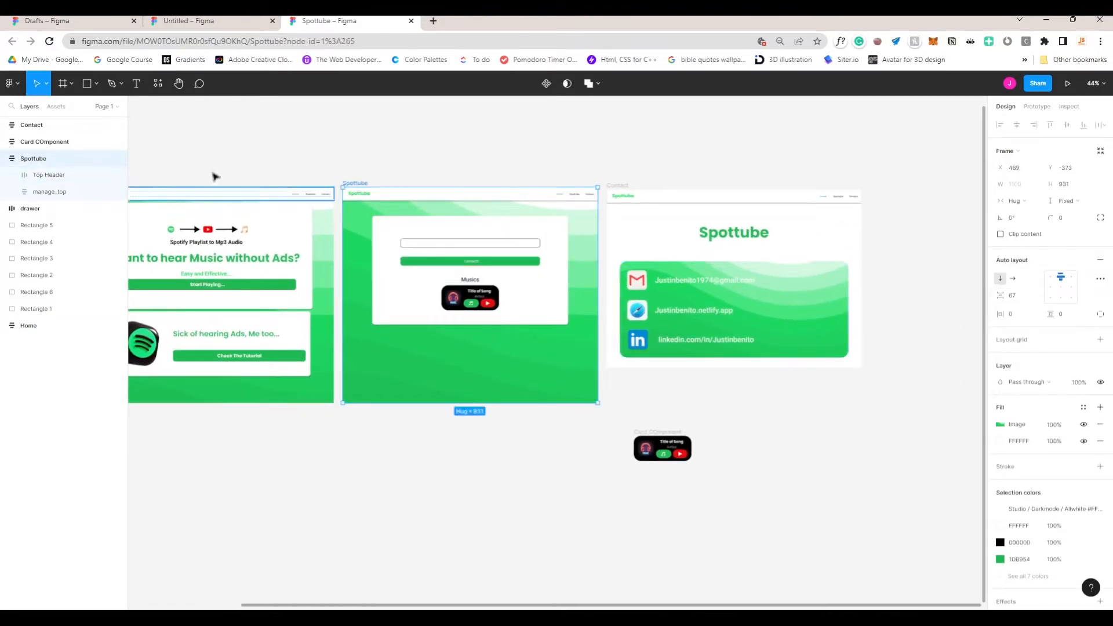
{"action": "left_click", "coordinate": [157, 84]}
Step: Start the Locofy plugin from the plugins list and return to the canvas
{"action": "left_click", "coordinate": [209, 106]}
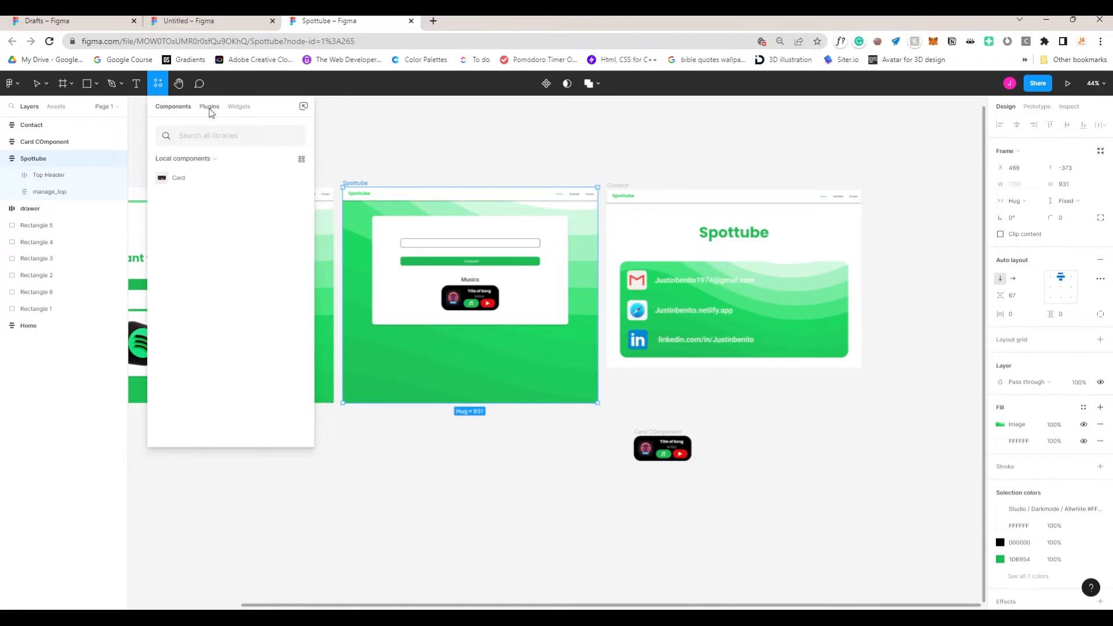
{"action": "key", "text": "Escape"}
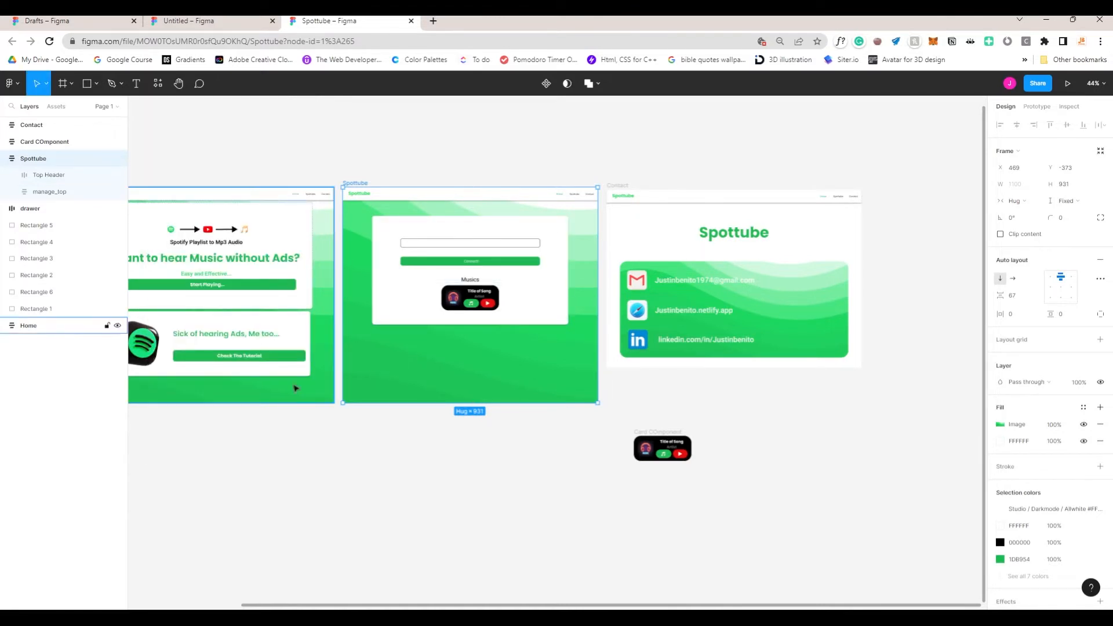
{"action": "scroll", "coordinate": [296, 387], "scroll_direction": "up", "scroll_amount": 3}
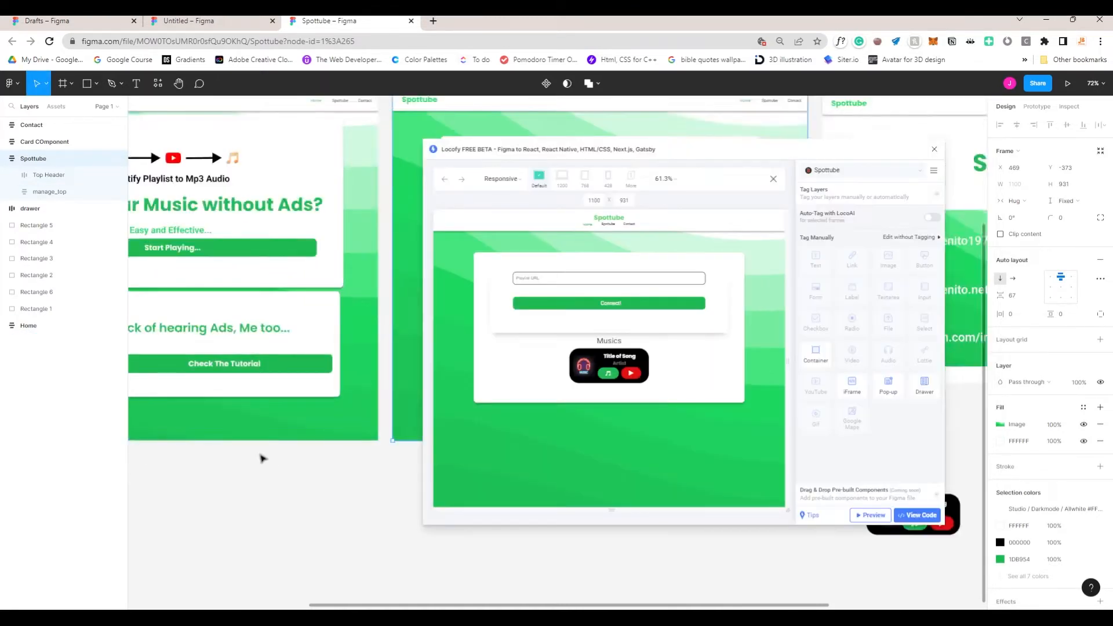
{"action": "scroll", "coordinate": [224, 433], "scroll_direction": "right", "scroll_amount": 2}
{"action": "scroll", "coordinate": [378, 507], "scroll_direction": "left", "scroll_amount": 2}
{"action": "scroll", "coordinate": [382, 530], "scroll_direction": "left", "scroll_amount": 2}
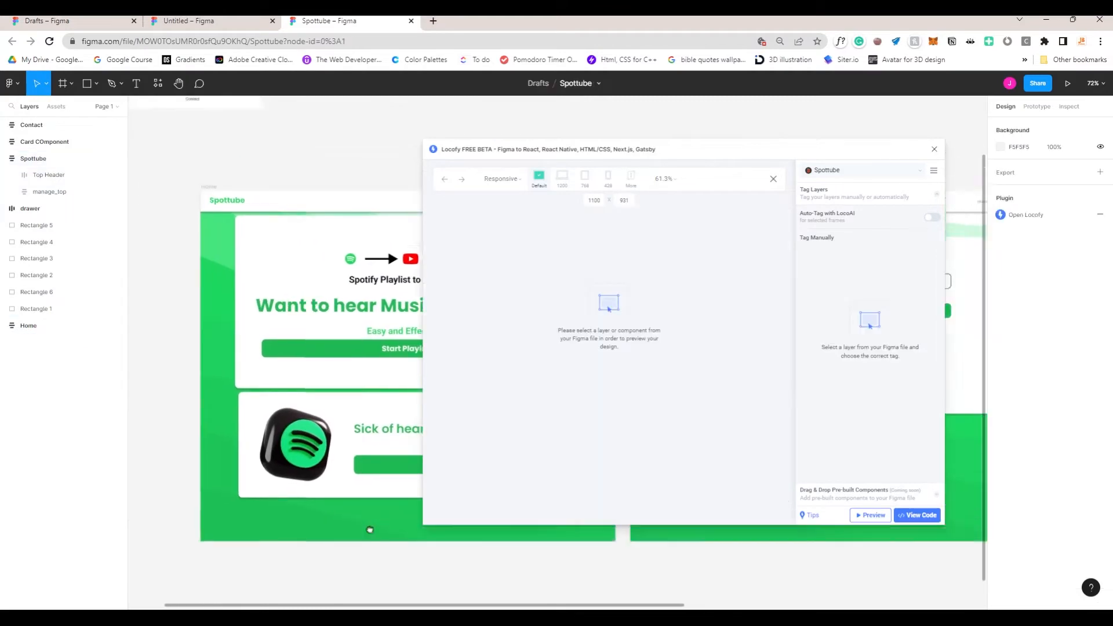
Step: Preview the Home frame in Locofy at 1011 wide and inspect its second section's layers
{"action": "left_click", "coordinate": [212, 190]}
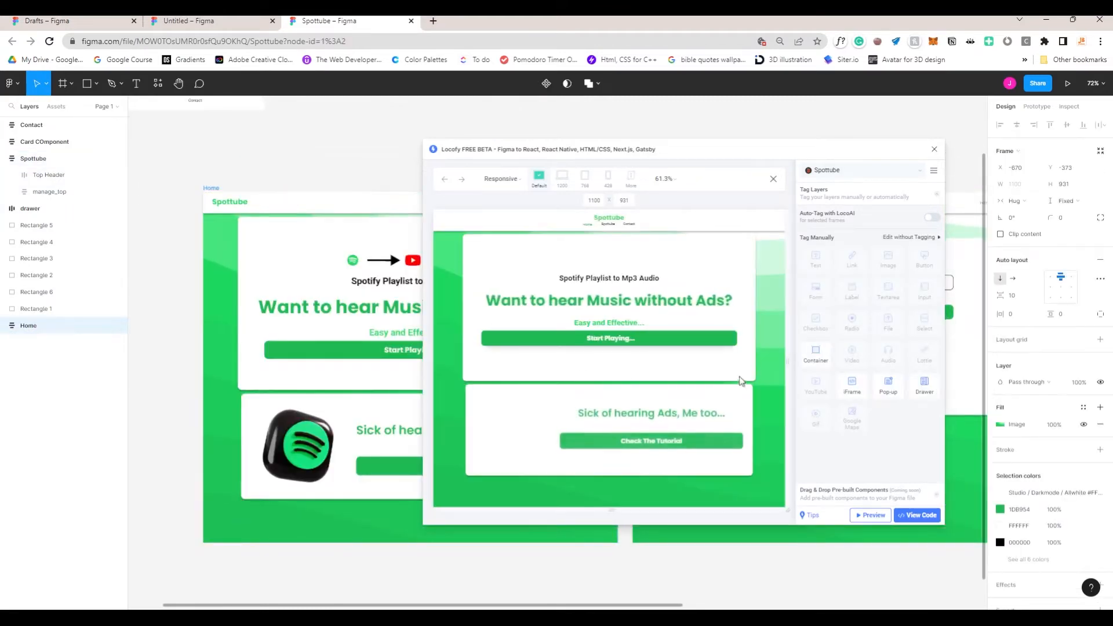
{"action": "left_click_drag", "start_coordinate": [786, 361], "coordinate": [705, 360]}
{"action": "scroll", "coordinate": [637, 371], "scroll_direction": "down", "scroll_amount": 1}
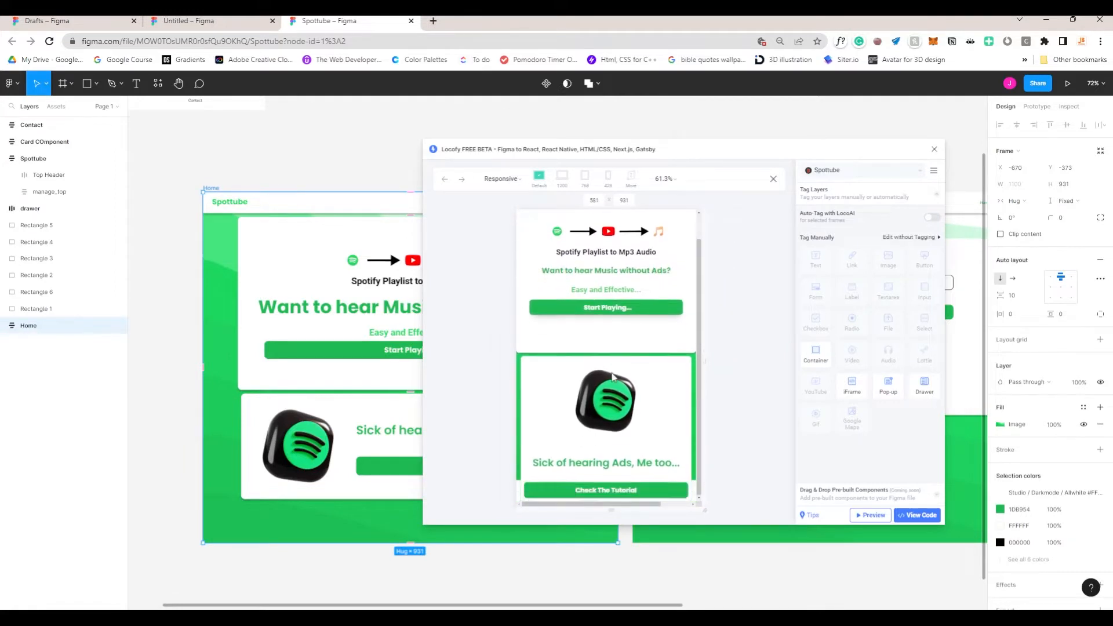
{"action": "left_click", "coordinate": [561, 430]}
{"action": "double_click", "coordinate": [255, 437]}
{"action": "double_click", "coordinate": [256, 437]}
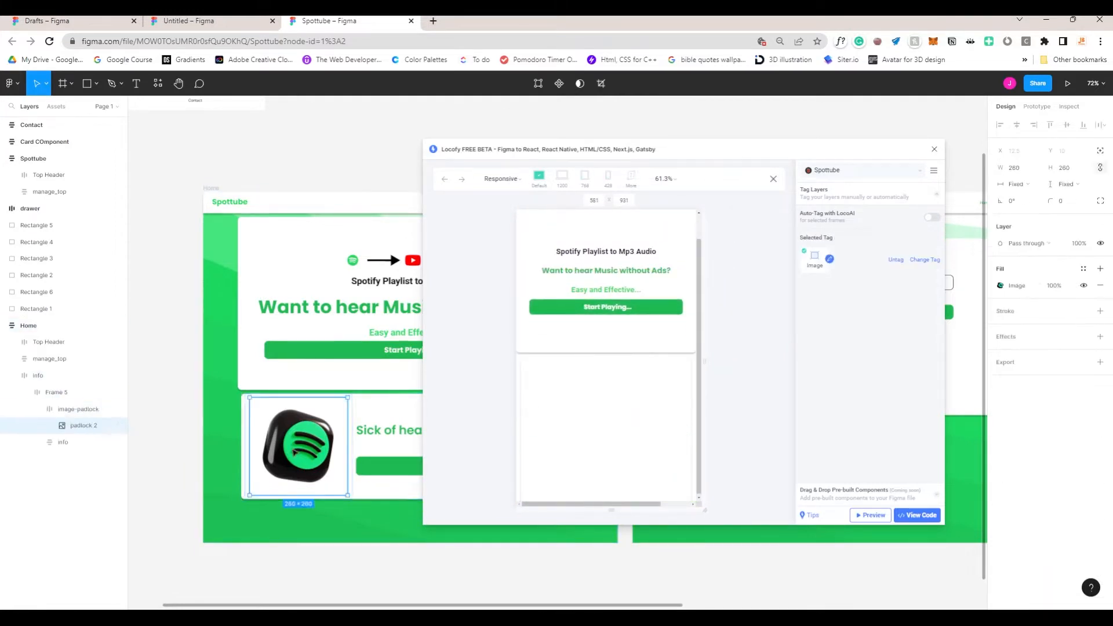
{"action": "left_click", "coordinate": [340, 449]}
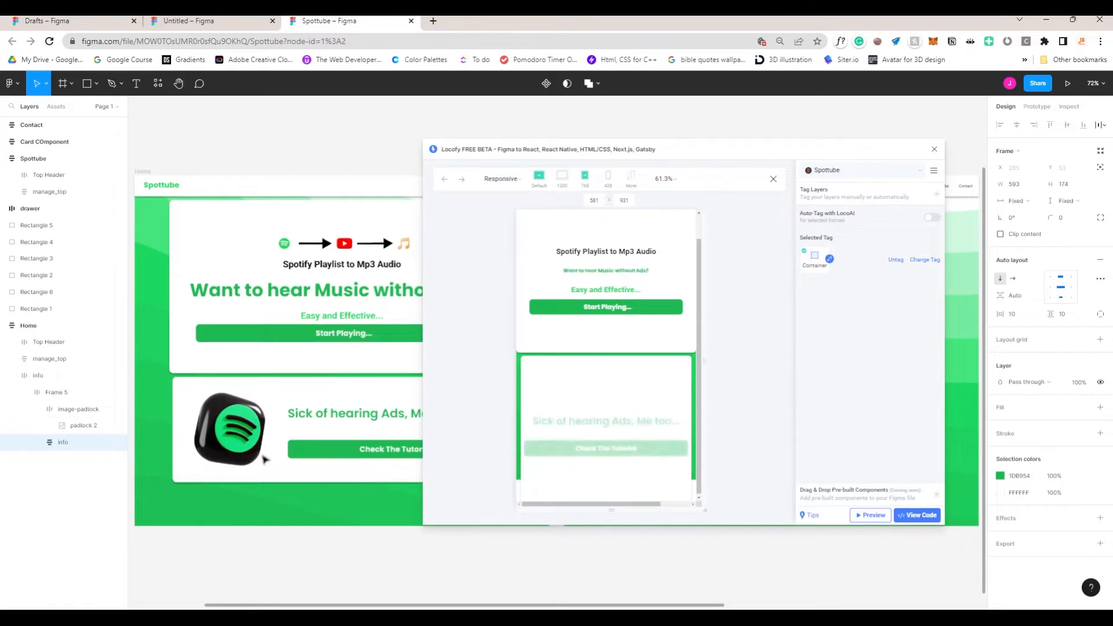
{"action": "left_click", "coordinate": [677, 408]}
{"action": "scroll", "coordinate": [667, 400], "scroll_direction": "down", "scroll_amount": 3}
{"action": "scroll", "coordinate": [667, 400], "scroll_direction": "up", "scroll_amount": 3}
{"action": "scroll", "coordinate": [641, 407], "scroll_direction": "up", "scroll_amount": 1}
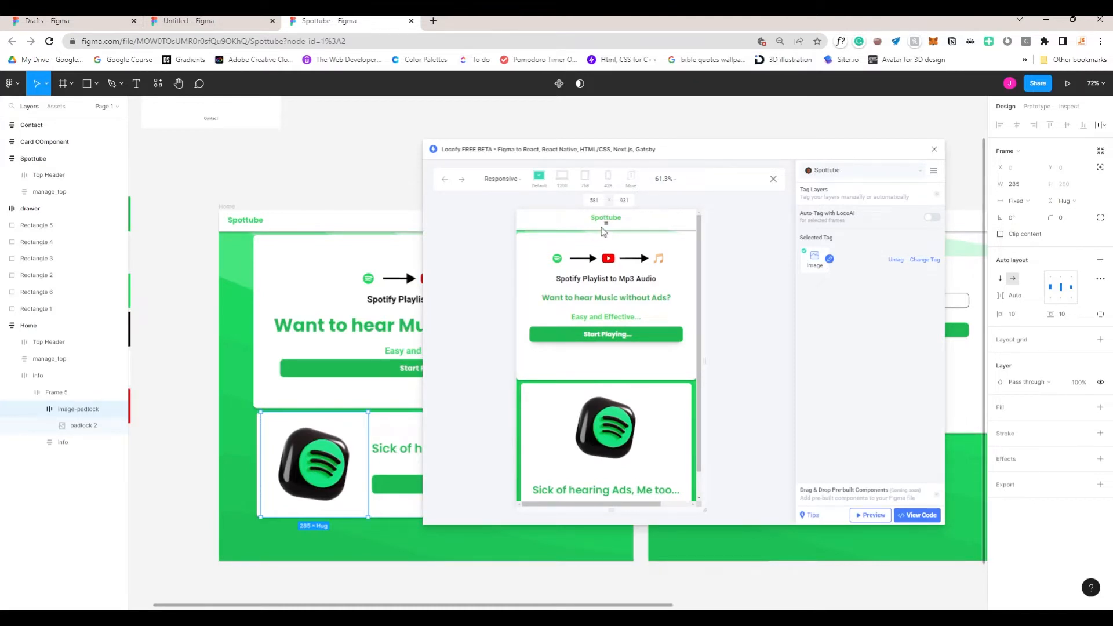
Step: Widen the preview back to desktop layout and switch it to the Spottube frame
{"action": "left_click_drag", "start_coordinate": [704, 364], "coordinate": [798, 359]}
{"action": "scroll", "coordinate": [677, 384], "scroll_direction": "down", "scroll_amount": 3}
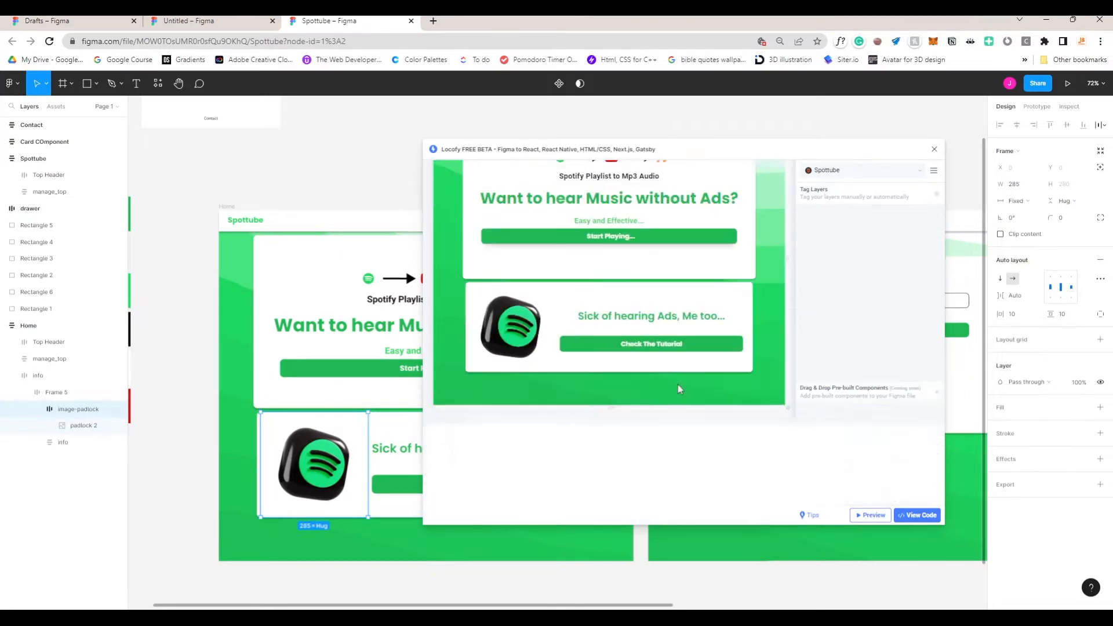
{"action": "scroll", "coordinate": [677, 384], "scroll_direction": "up", "scroll_amount": 3}
{"action": "scroll", "coordinate": [374, 401], "scroll_direction": "right", "scroll_amount": 7}
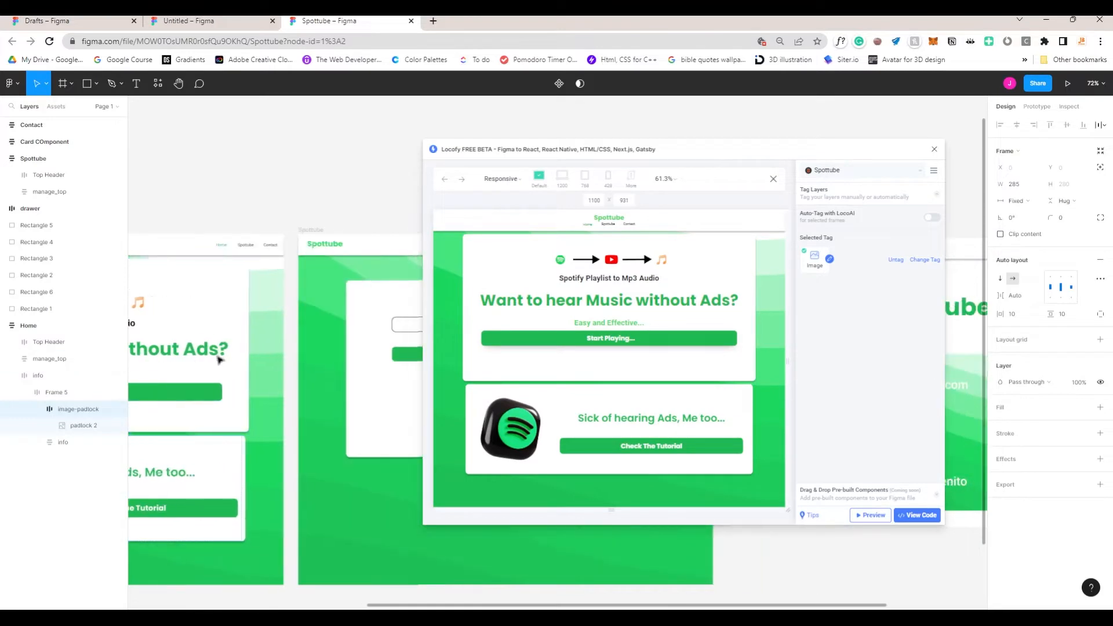
{"action": "left_click", "coordinate": [280, 238]}
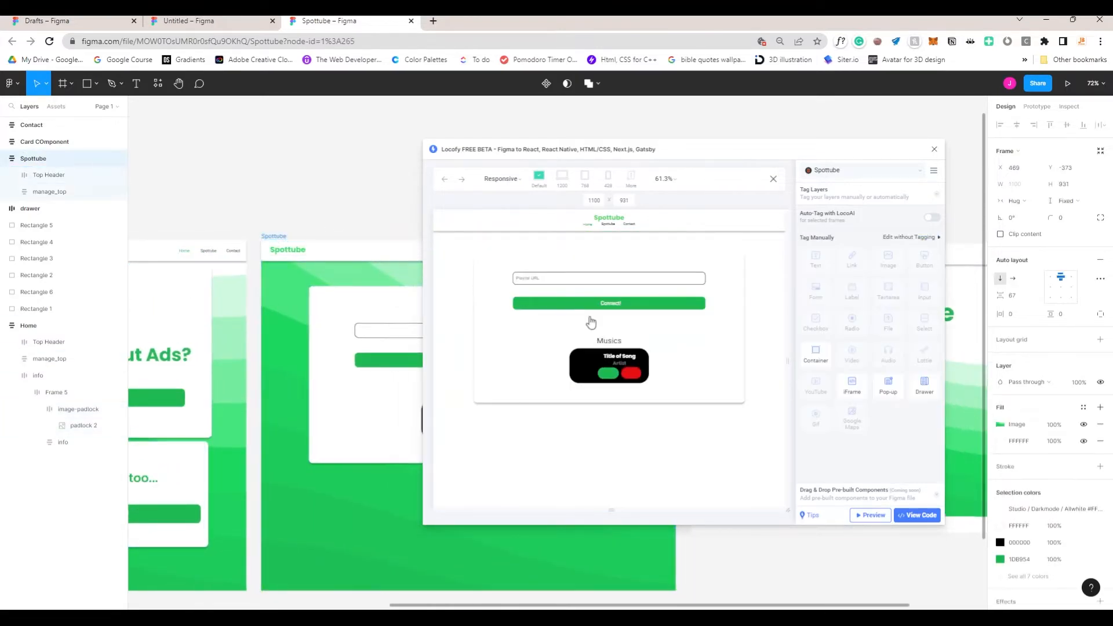
Step: Narrow the Spottube preview to 437, then 358 wide, and select the manage_top card
{"action": "left_click_drag", "start_coordinate": [788, 360], "coordinate": [682, 361]}
{"action": "scroll", "coordinate": [315, 398], "scroll_direction": "right", "scroll_amount": 2}
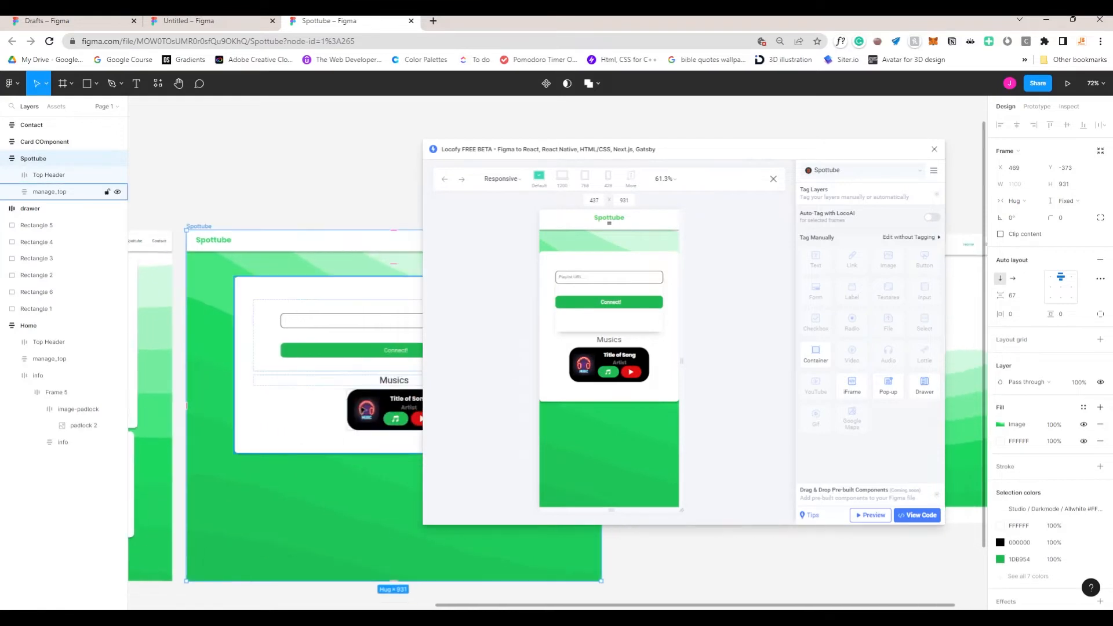
{"action": "left_click_drag", "start_coordinate": [683, 360], "coordinate": [672, 360]}
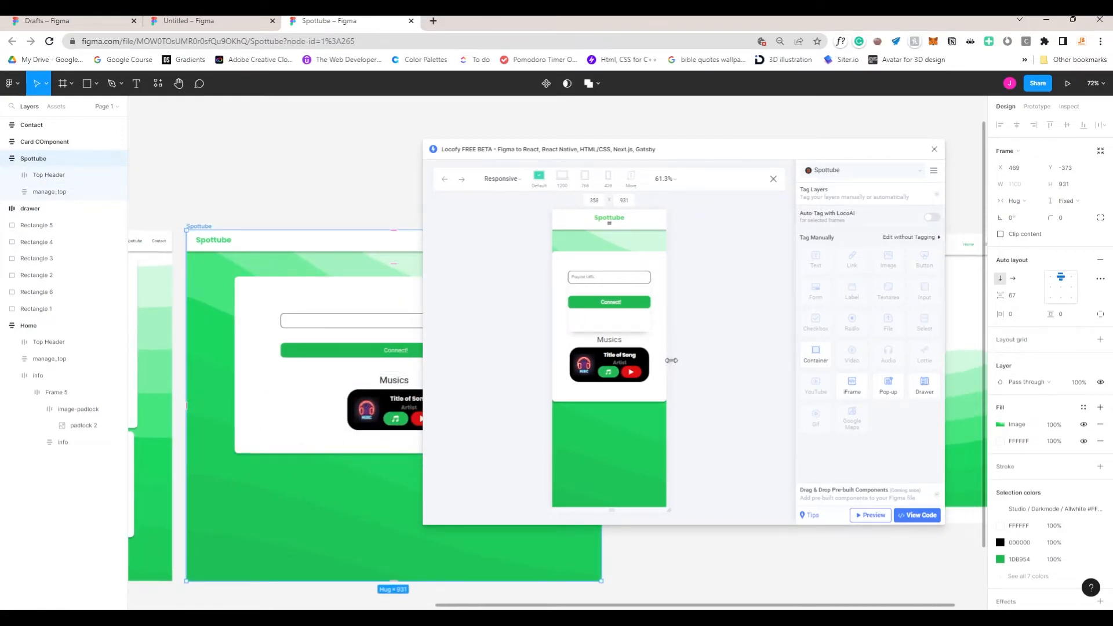
{"action": "scroll", "coordinate": [618, 417], "scroll_direction": "down", "scroll_amount": 5}
{"action": "scroll", "coordinate": [631, 417], "scroll_direction": "up", "scroll_amount": 5}
{"action": "left_click", "coordinate": [273, 448]}
{"action": "scroll", "coordinate": [273, 449], "scroll_direction": "right", "scroll_amount": 2}
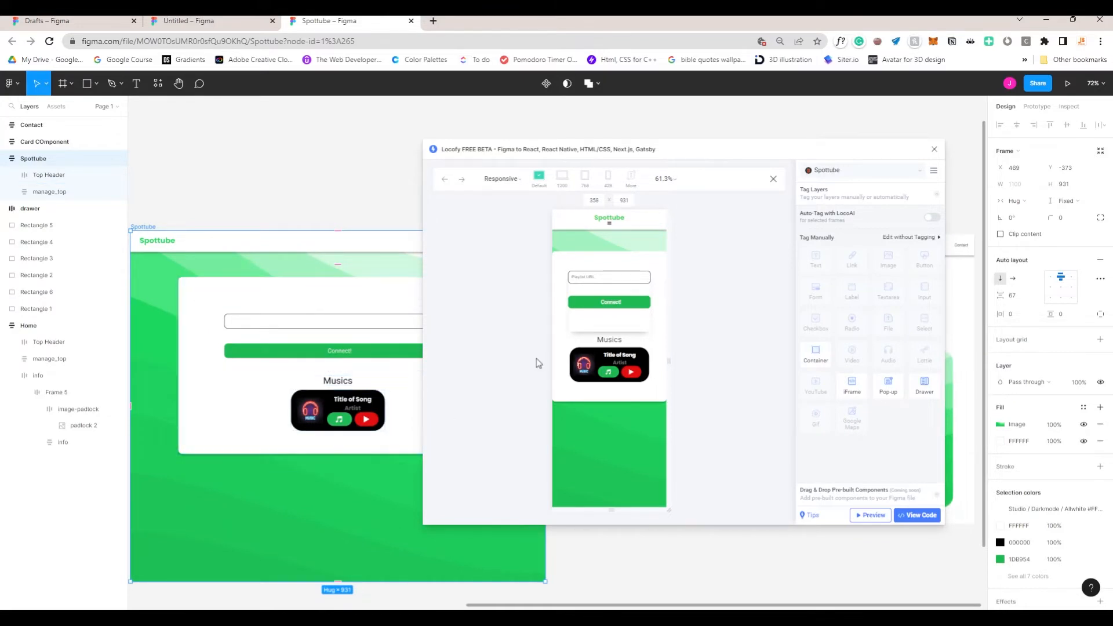
Step: Widen the Spottube preview to 730, then preview the Contact frame at a narrower width
{"action": "left_click_drag", "start_coordinate": [673, 359], "coordinate": [728, 360]}
{"action": "scroll", "coordinate": [258, 348], "scroll_direction": "down", "scroll_amount": 5}
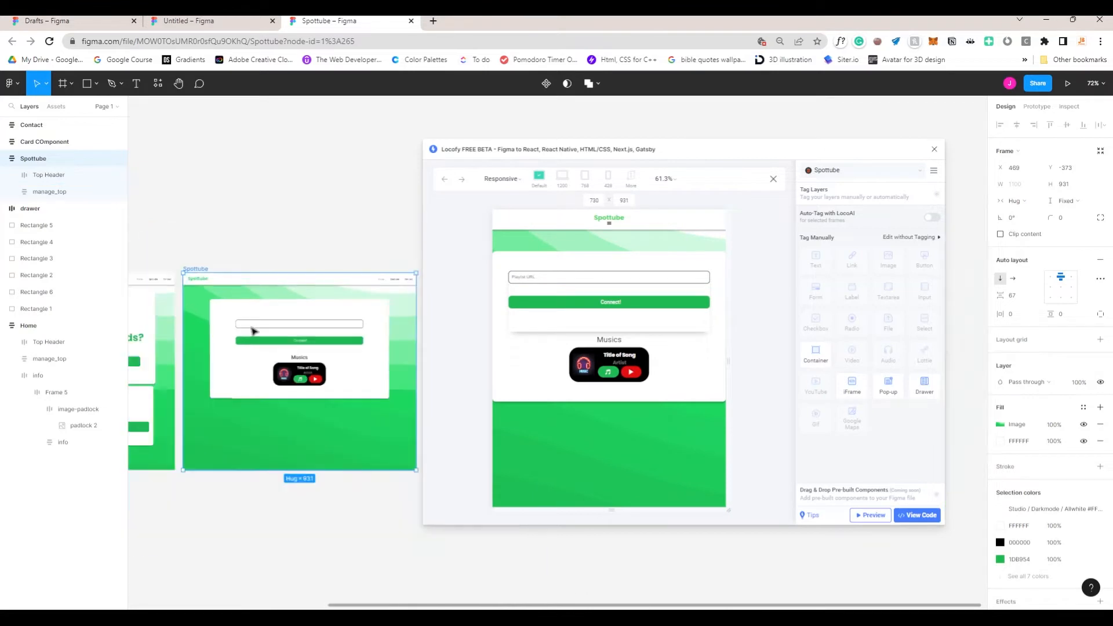
{"action": "scroll", "coordinate": [238, 349], "scroll_direction": "up", "scroll_amount": 3}
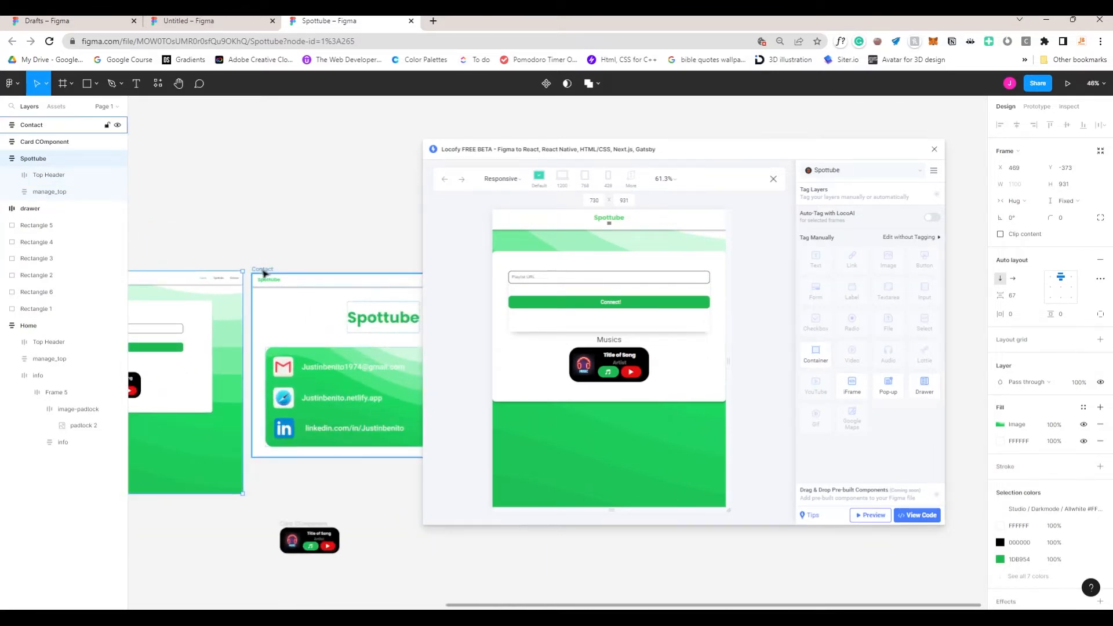
{"action": "left_click", "coordinate": [261, 277]}
{"action": "mouse_move", "coordinate": [789, 338]}
{"action": "left_mouse_down"}
{"action": "mouse_move", "coordinate": [693, 335]}
{"action": "mouse_move", "coordinate": [787, 336]}
{"action": "left_mouse_up"}
{"action": "scroll", "coordinate": [356, 413], "scroll_direction": "down", "scroll_amount": 3}
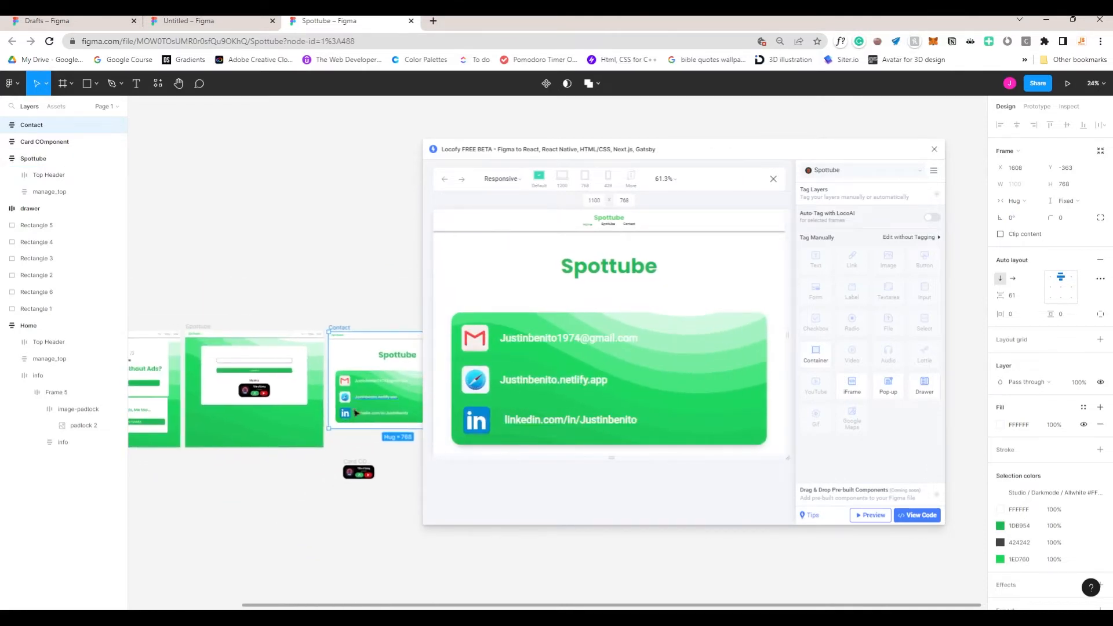
Step: Double-click the info layer in the Spottube frame to preview it in Locofy, then enlarge the page
{"action": "scroll", "coordinate": [301, 421], "scroll_direction": "left", "scroll_amount": 1}
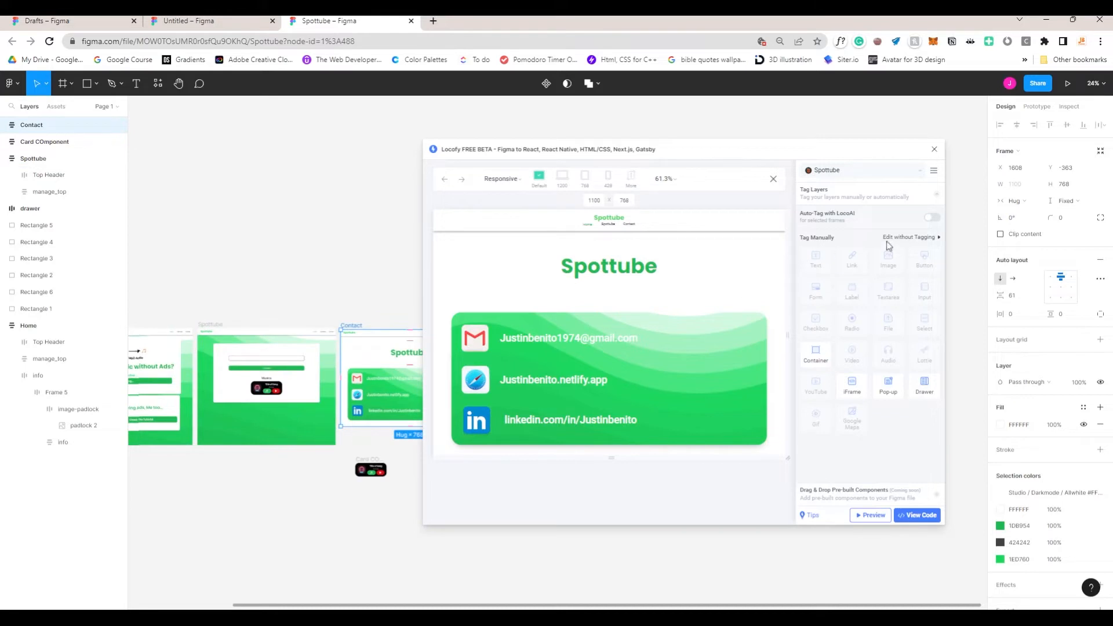
{"action": "scroll", "coordinate": [301, 421], "scroll_direction": "left", "scroll_amount": 7}
{"action": "scroll", "coordinate": [302, 327], "scroll_direction": "down", "scroll_amount": 2}
{"action": "double_click", "coordinate": [302, 326]}
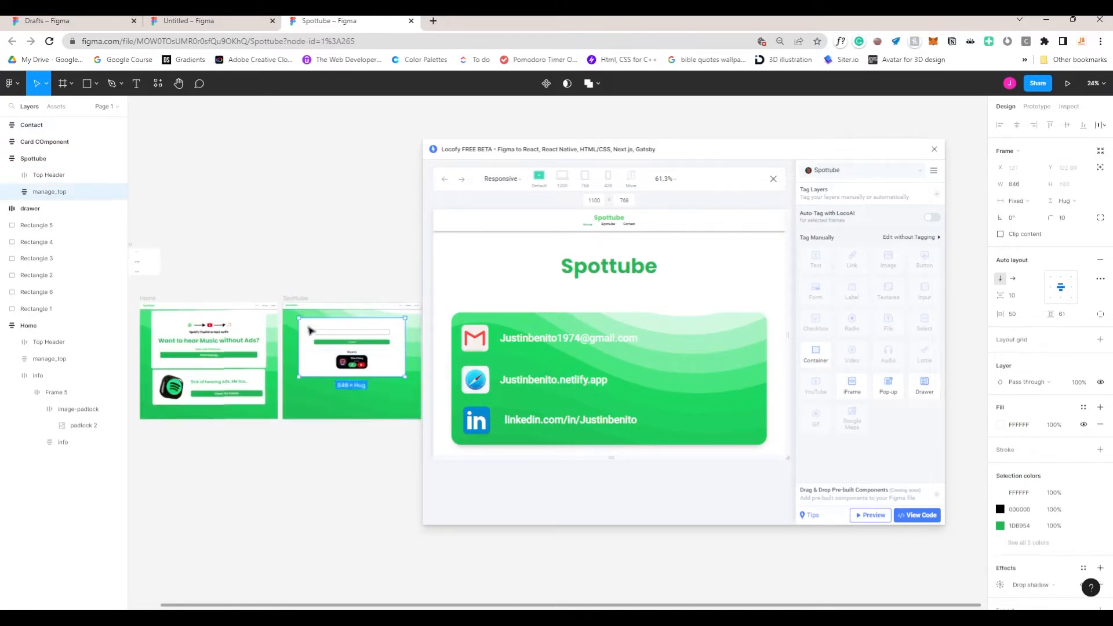
{"action": "scroll", "coordinate": [316, 371], "scroll_direction": "up", "scroll_amount": 5}
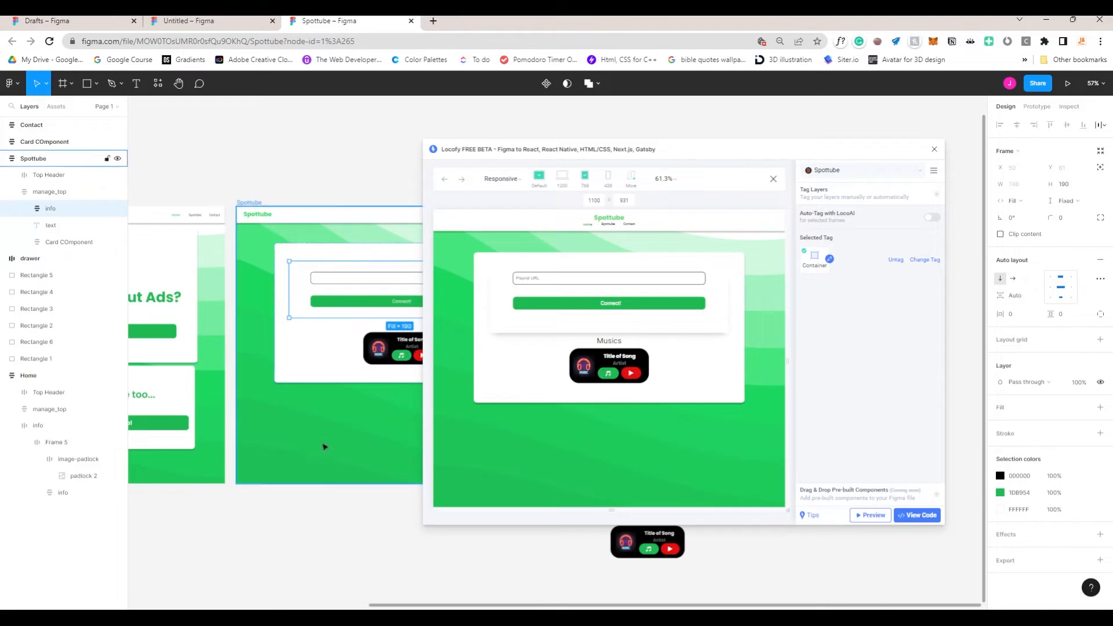
{"action": "scroll", "coordinate": [318, 447], "scroll_direction": "down", "scroll_amount": 2}
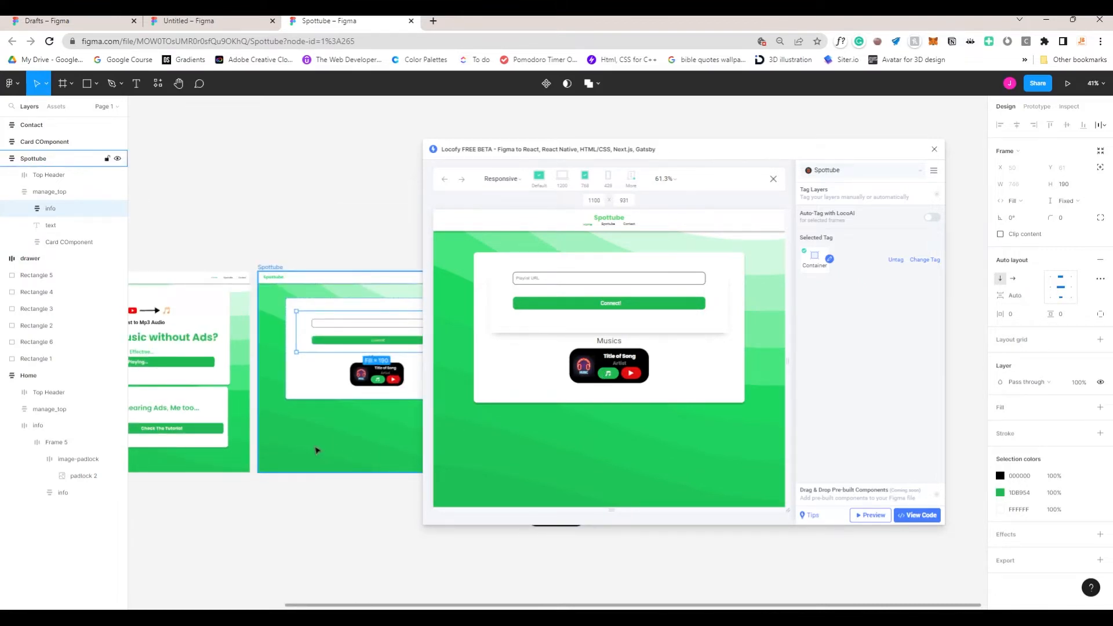
{"action": "scroll", "coordinate": [307, 451], "scroll_direction": "left", "scroll_amount": 6}
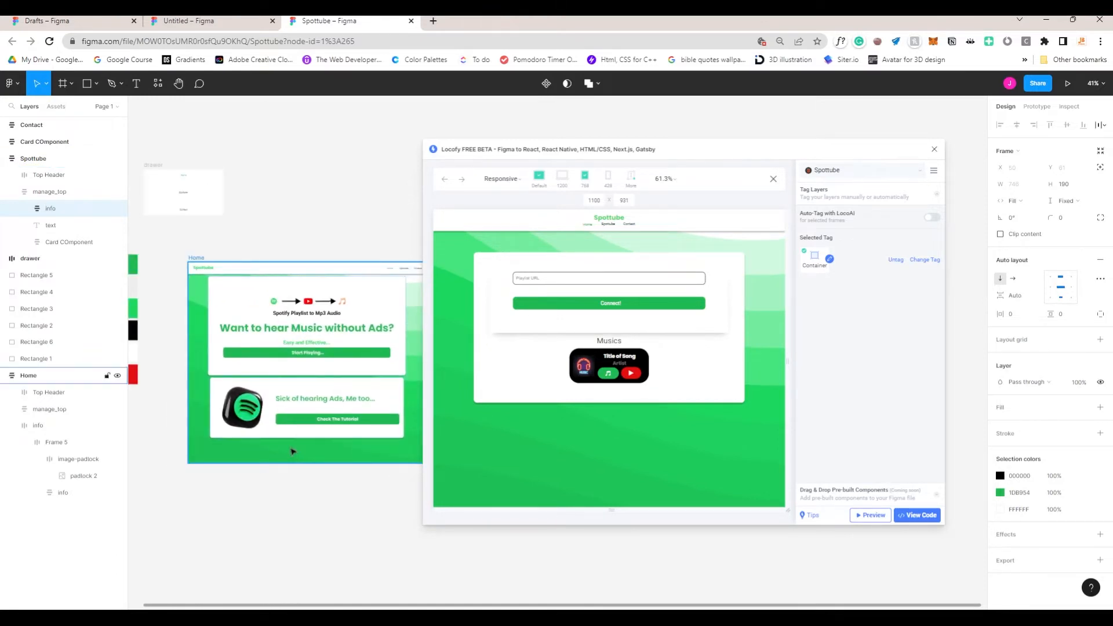
{"action": "key", "text": "ctrl+plus"}
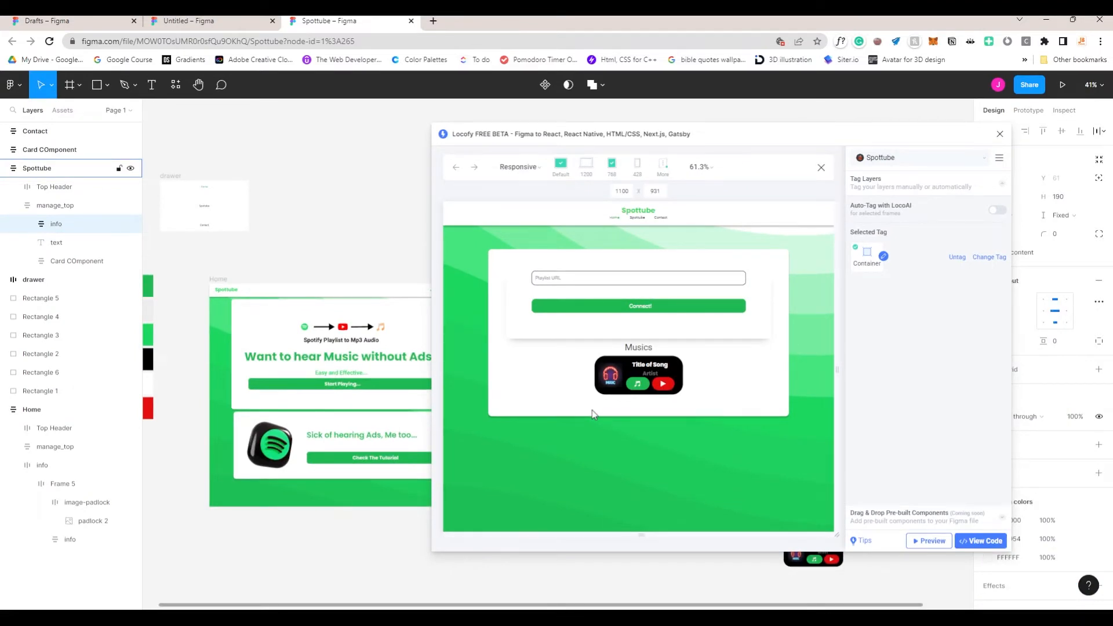
Step: Choose View Code for All frames and bring more of the Home frame into view
{"action": "left_click", "coordinate": [964, 540]}
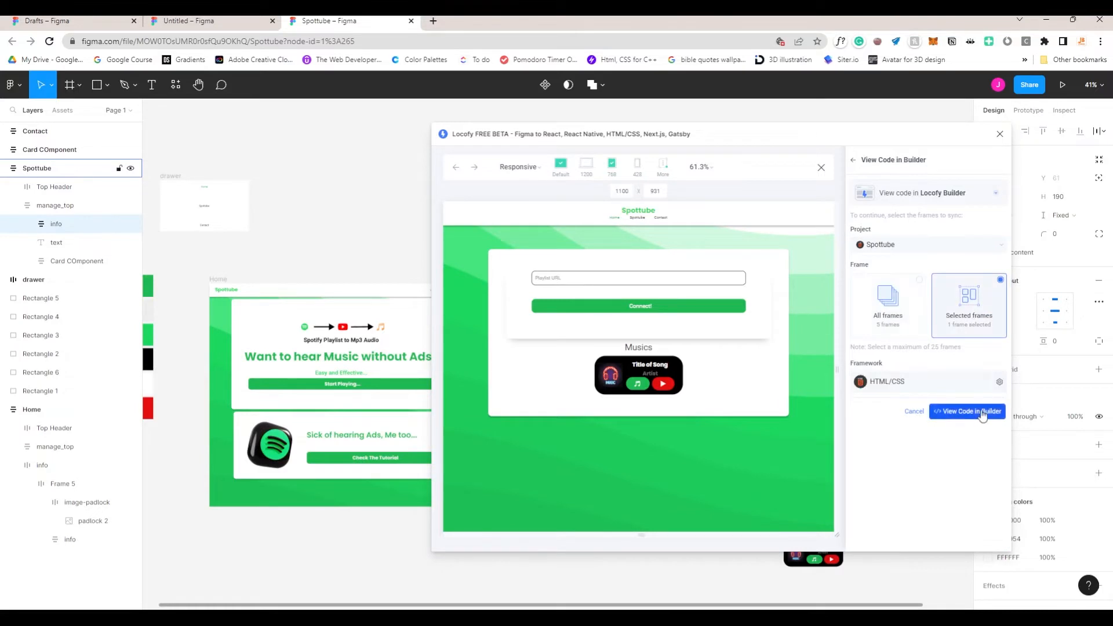
{"action": "left_click", "coordinate": [899, 322]}
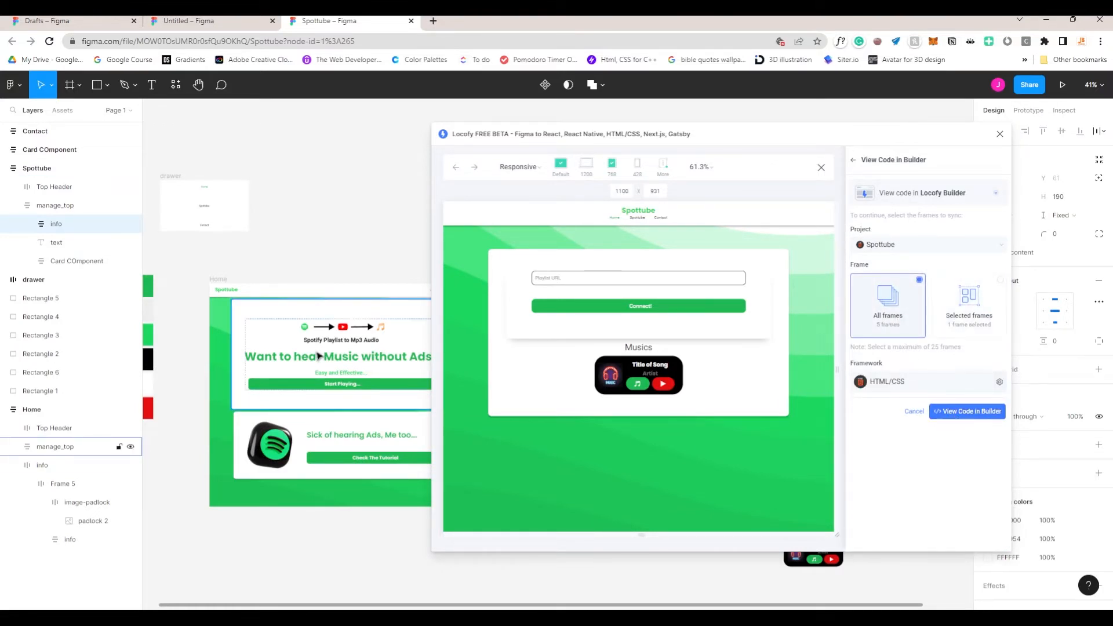
{"action": "scroll", "coordinate": [290, 354], "scroll_direction": "up", "scroll_amount": 5}
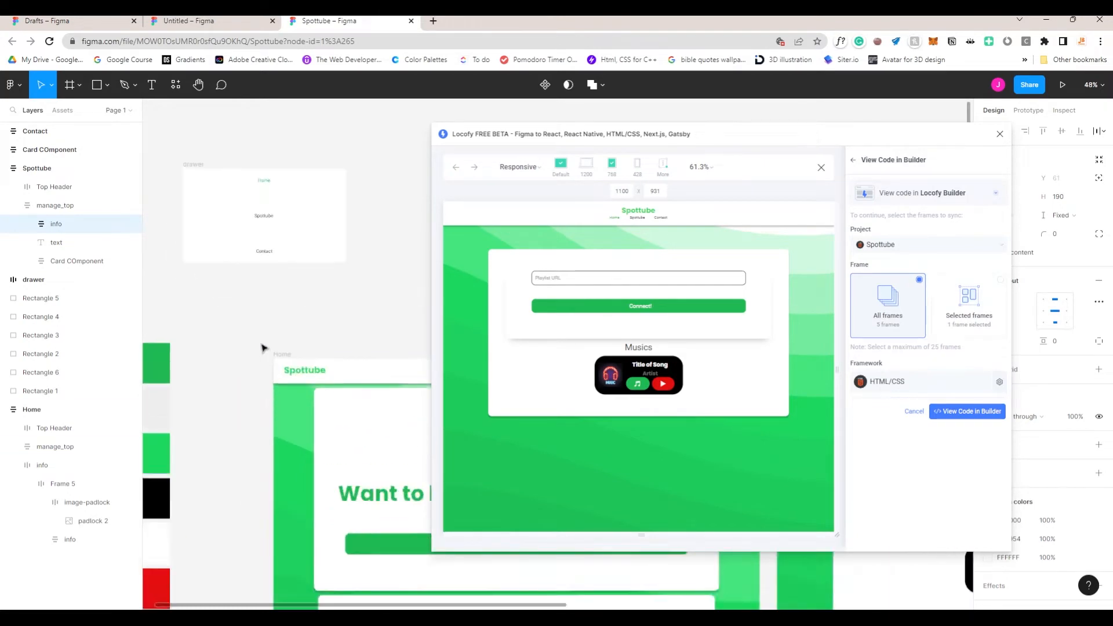
{"action": "scroll", "coordinate": [262, 347], "scroll_direction": "up", "scroll_amount": 3}
{"action": "scroll", "coordinate": [253, 300], "scroll_direction": "up", "scroll_amount": 2}
{"action": "left_click_drag", "start_coordinate": [307, 330], "coordinate": [149, 302]}
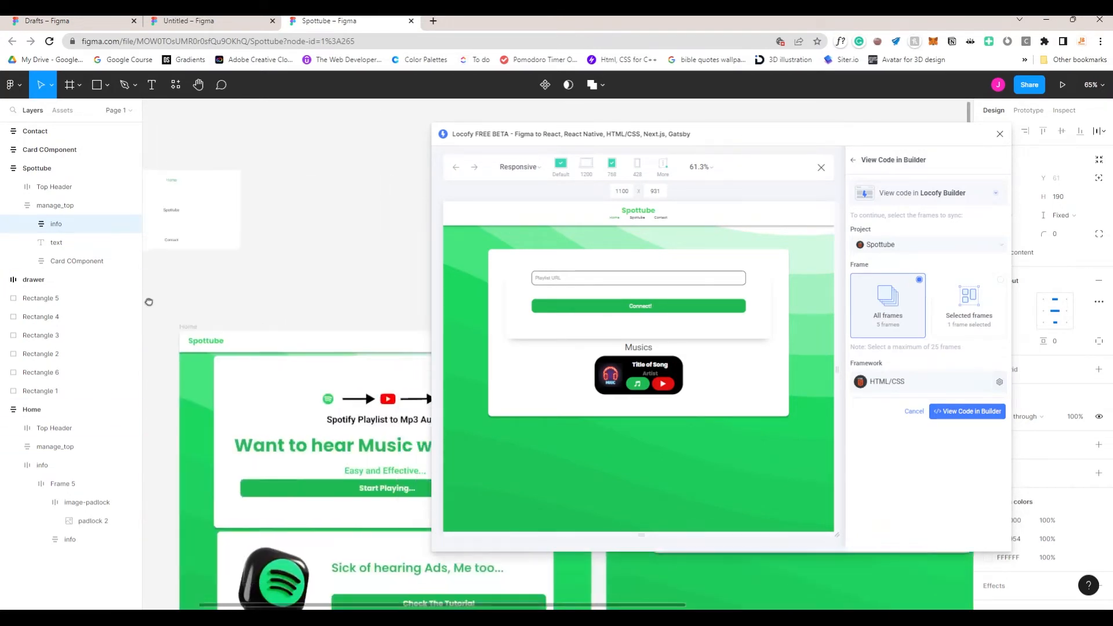
Step: Test the preview at mobile width with its navigation drawer, then at tablet width
{"action": "left_click_drag", "start_coordinate": [837, 371], "coordinate": [693, 366]}
{"action": "left_click", "coordinate": [638, 216]}
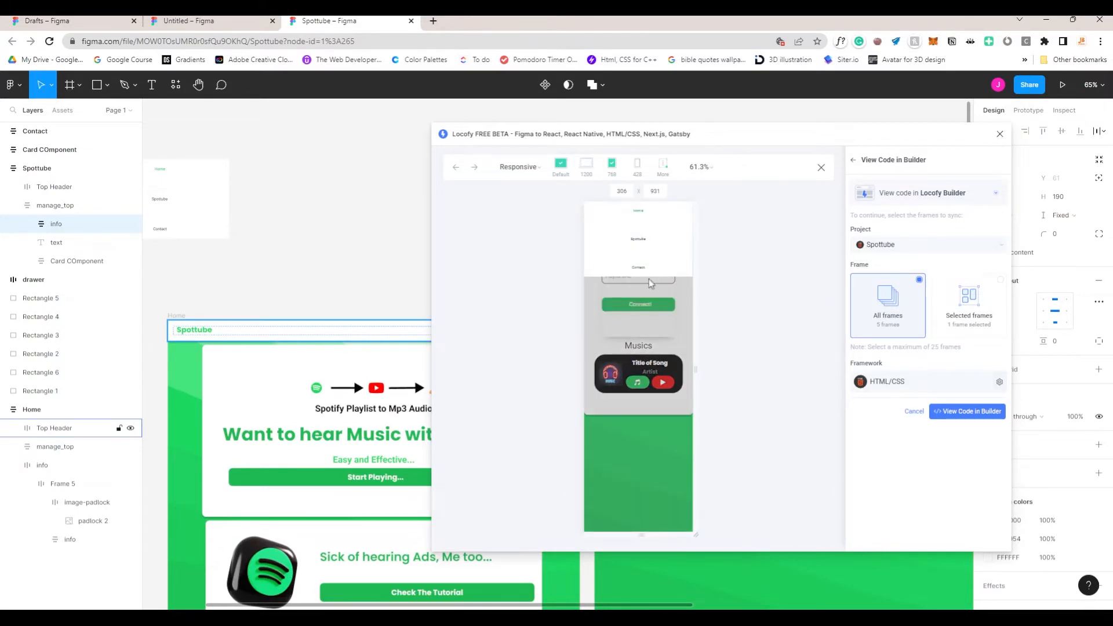
{"action": "left_click", "coordinate": [679, 296]}
{"action": "left_click_drag", "start_coordinate": [694, 367], "coordinate": [766, 363]}
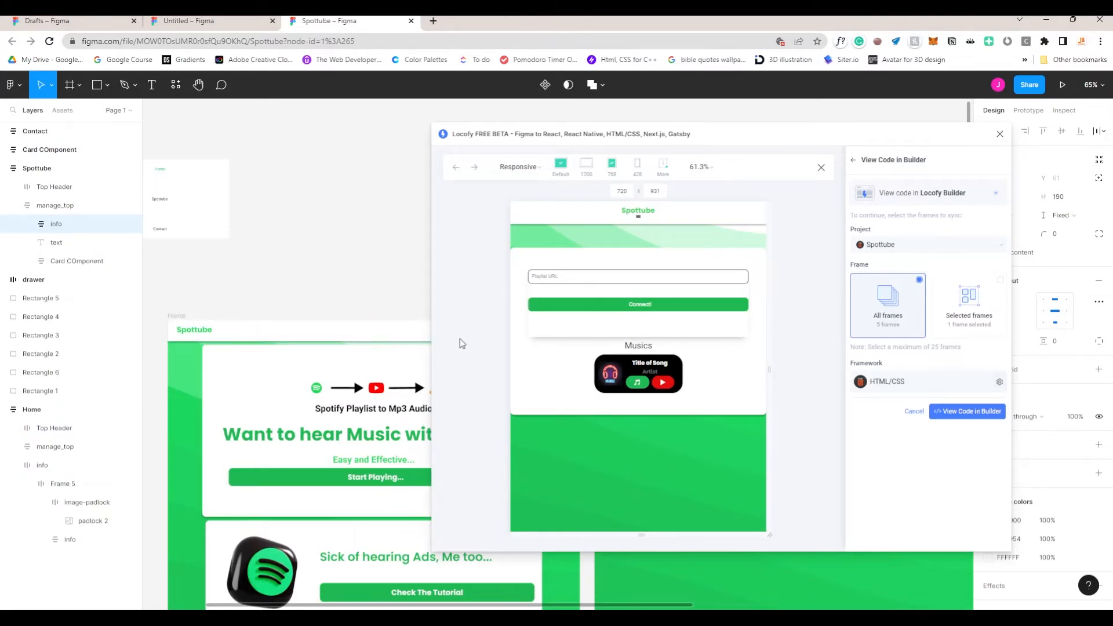
Step: Send the code to Locofy Builder, ignoring the tagging recommendation
{"action": "left_click", "coordinate": [953, 416]}
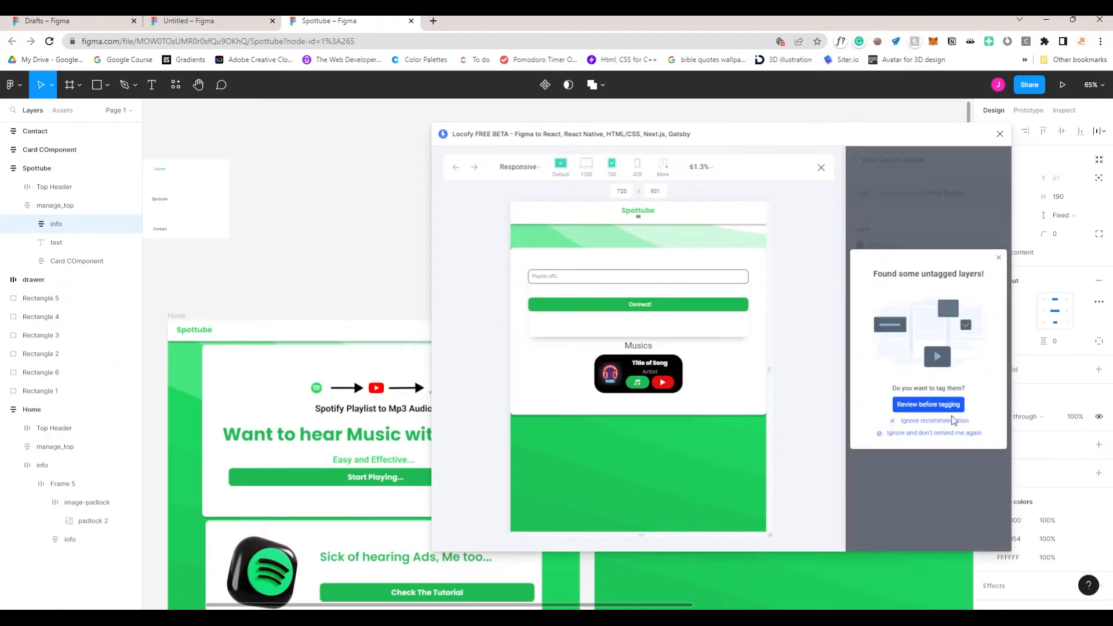
{"action": "left_click", "coordinate": [946, 422]}
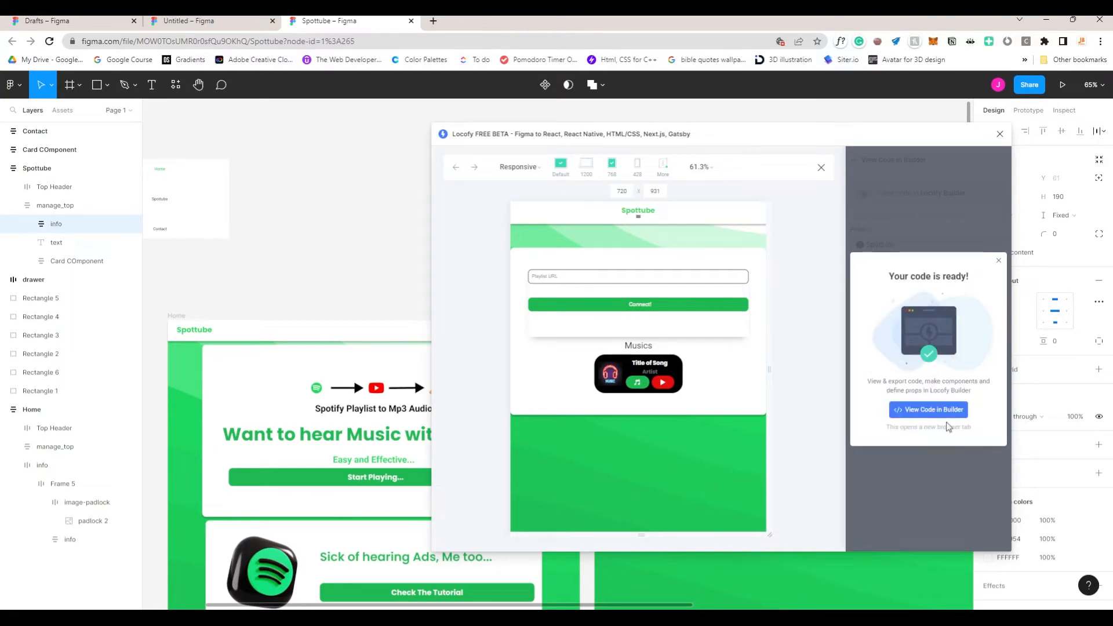
{"action": "left_click", "coordinate": [930, 410]}
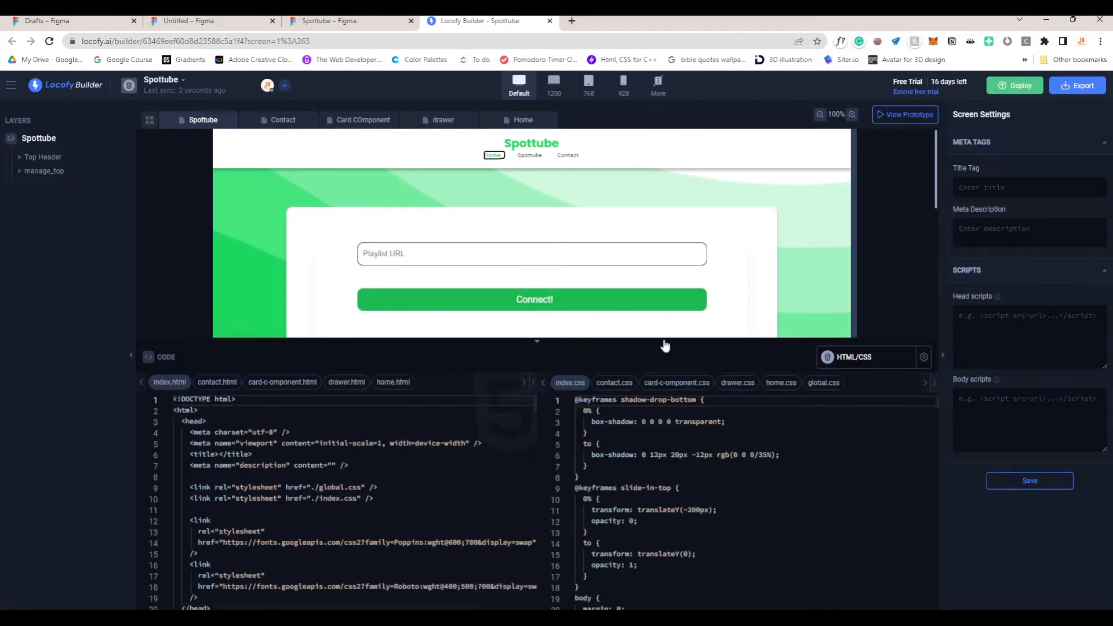
{"action": "left_click_drag", "start_coordinate": [665, 346], "coordinate": [671, 497]}
{"action": "scroll", "coordinate": [664, 400], "scroll_direction": "down", "scroll_amount": 1}
{"action": "scroll", "coordinate": [664, 399], "scroll_direction": "down", "scroll_amount": 1}
{"action": "scroll", "coordinate": [655, 397], "scroll_direction": "up", "scroll_amount": 3}
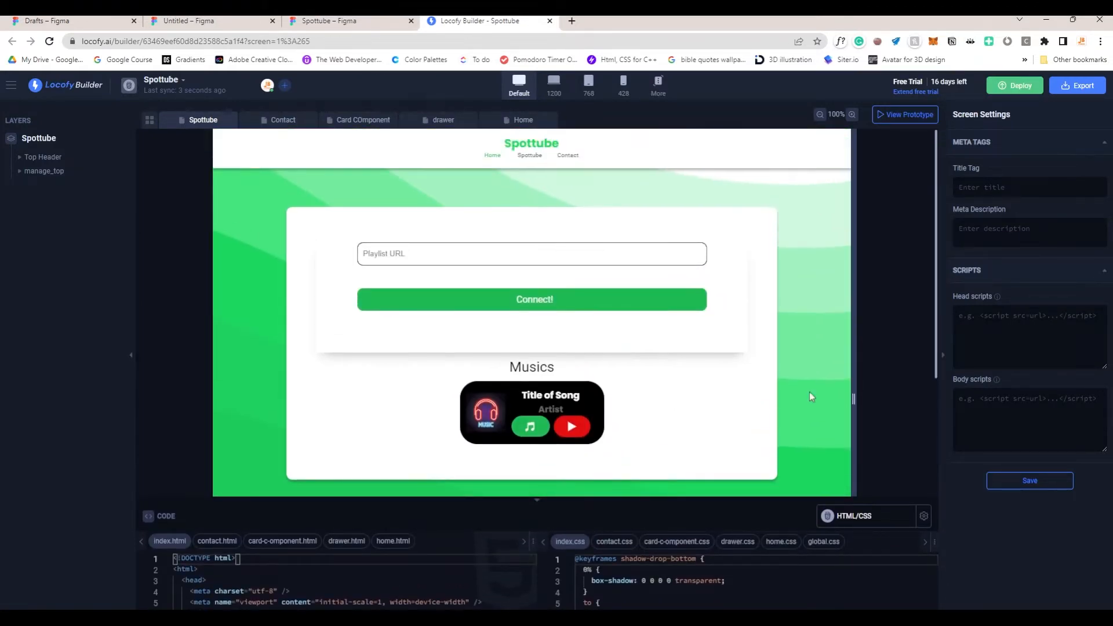
{"action": "mouse_move", "coordinate": [853, 399]}
{"action": "left_mouse_down"}
{"action": "mouse_move", "coordinate": [628, 400]}
{"action": "mouse_move", "coordinate": [850, 399]}
{"action": "left_mouse_up"}
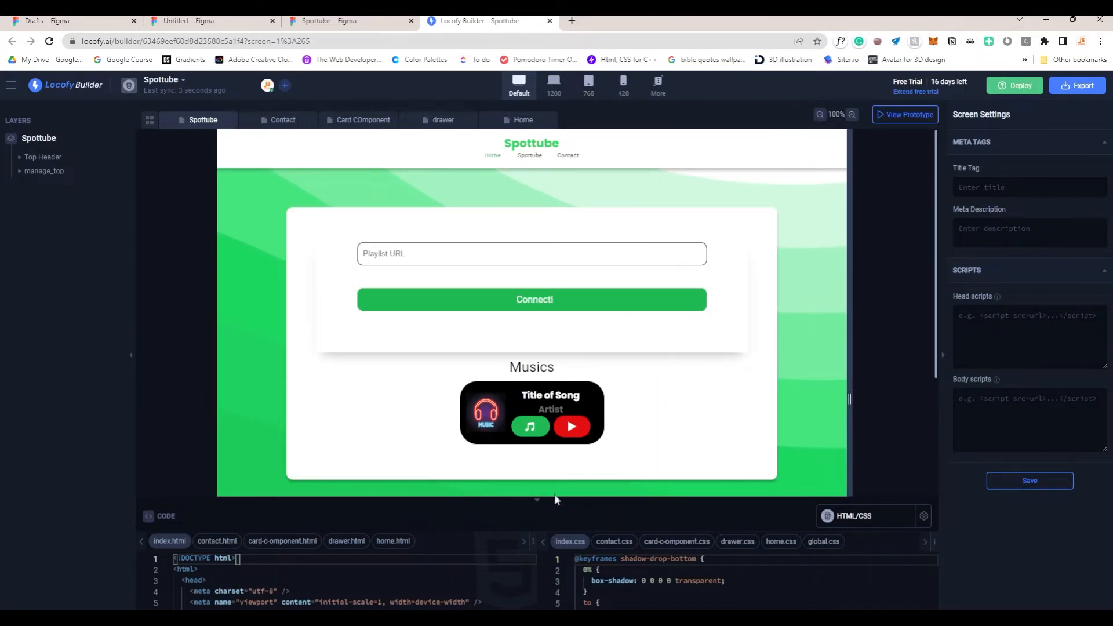
{"action": "left_click_drag", "start_coordinate": [553, 502], "coordinate": [574, 239]}
{"action": "scroll", "coordinate": [378, 404], "scroll_direction": "down", "scroll_amount": 10}
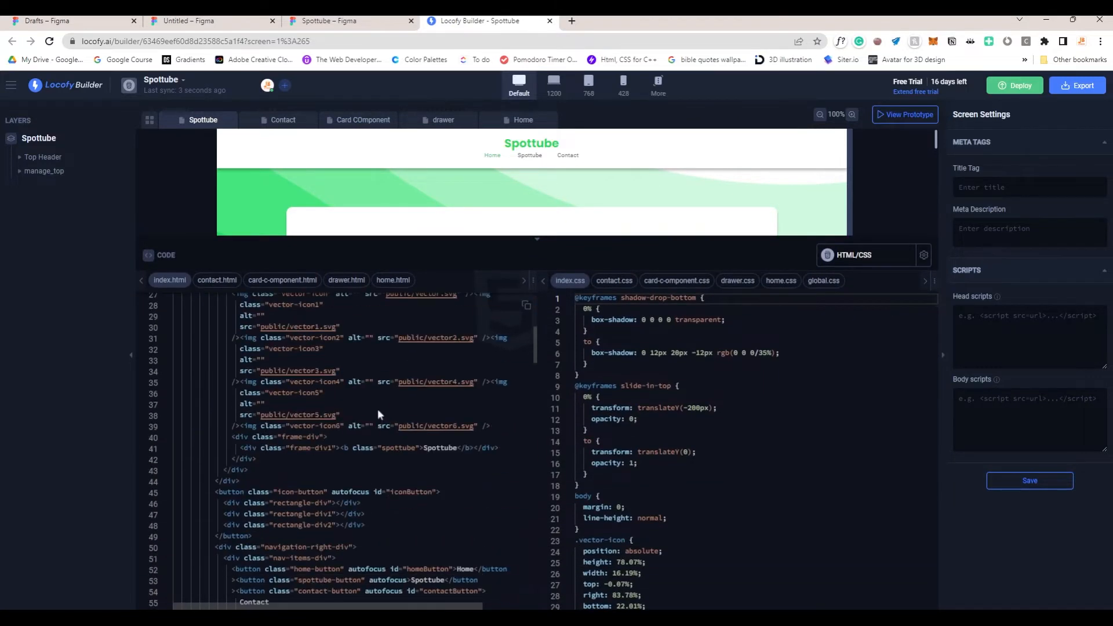
{"action": "scroll", "coordinate": [374, 408], "scroll_direction": "down", "scroll_amount": 13}
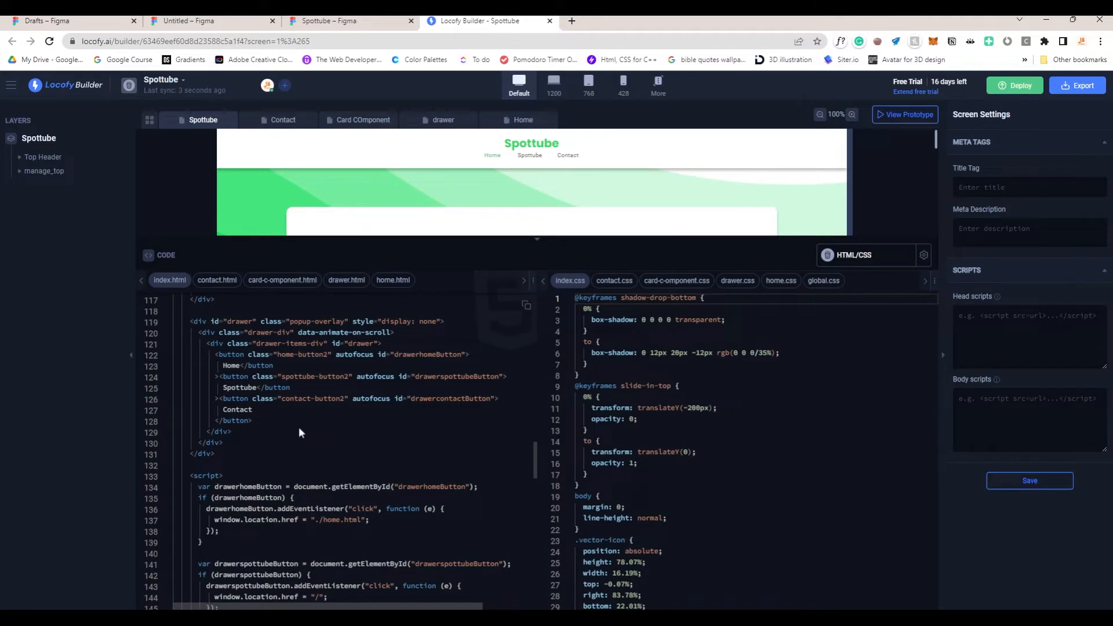
{"action": "scroll", "coordinate": [284, 438], "scroll_direction": "up", "scroll_amount": 1}
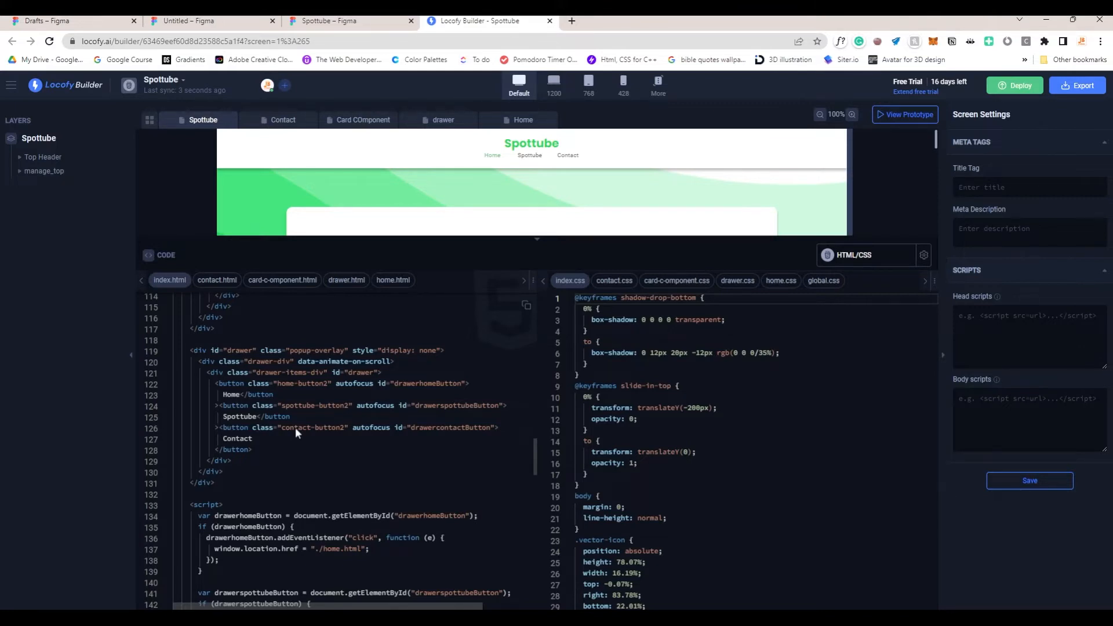
{"action": "scroll", "coordinate": [293, 432], "scroll_direction": "down", "scroll_amount": 5}
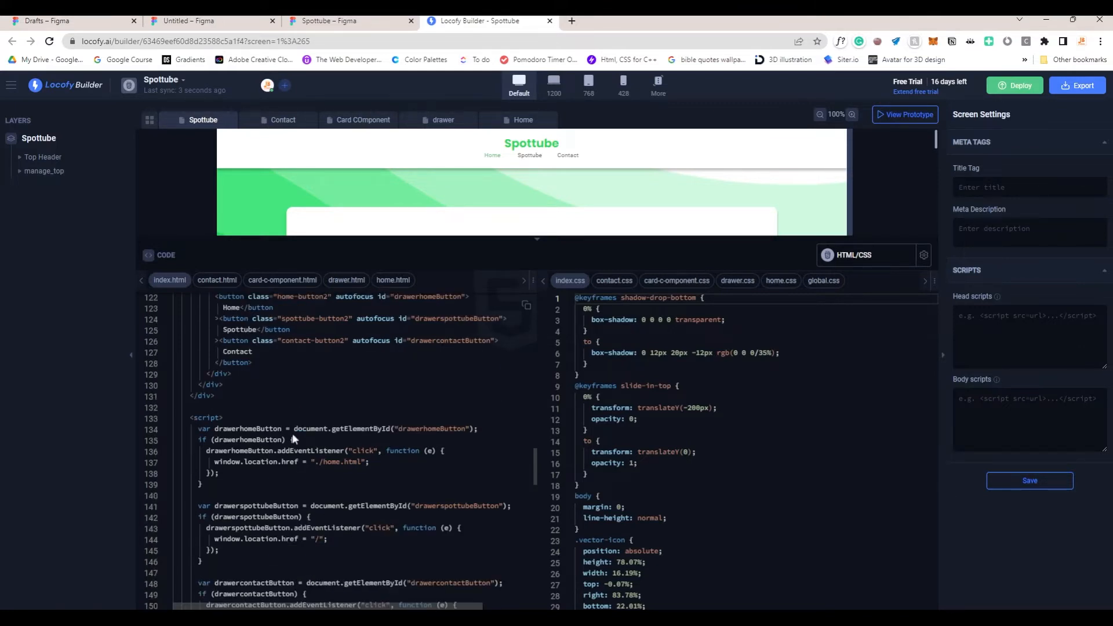
{"action": "left_click_drag", "start_coordinate": [548, 236], "coordinate": [549, 476]}
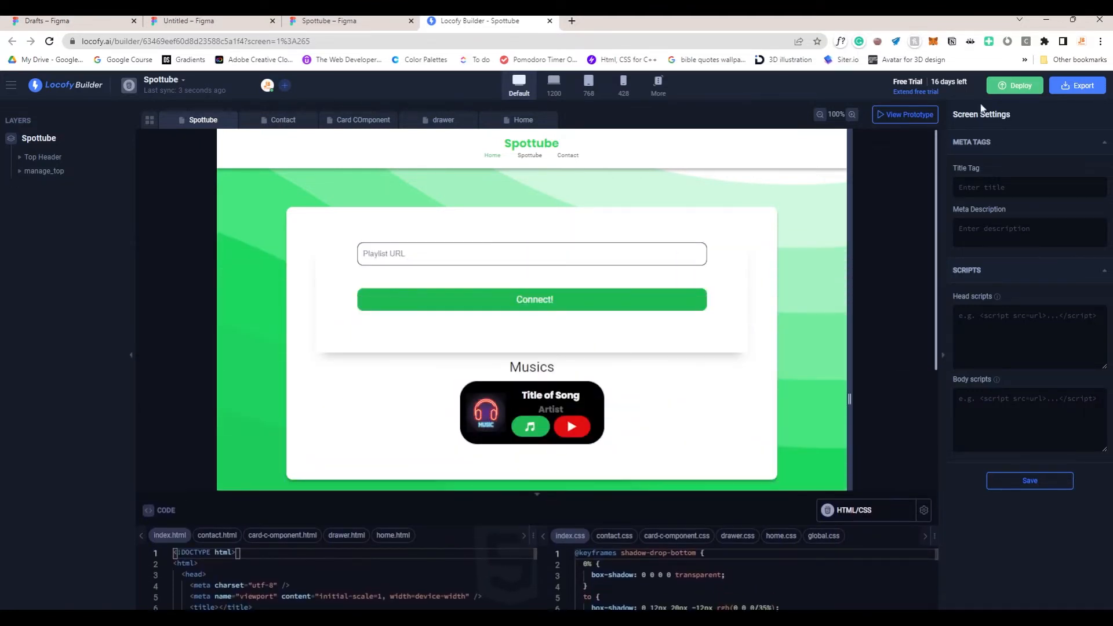
Step: Export the project with Download Zip File as the method and confirm the export
{"action": "left_click", "coordinate": [1076, 85]}
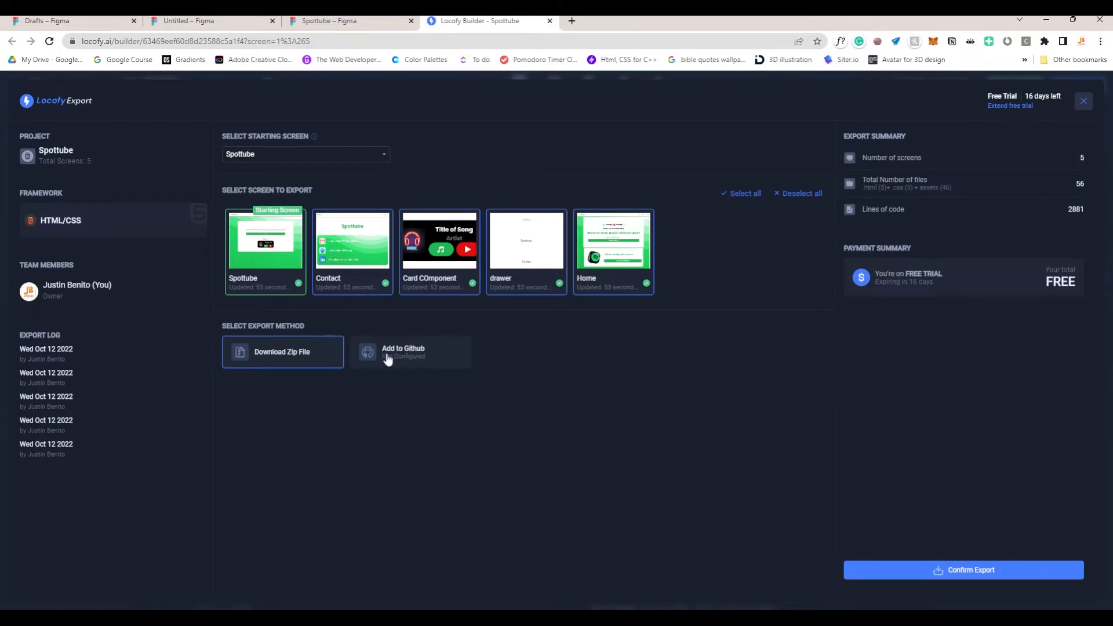
{"action": "left_click", "coordinate": [935, 571]}
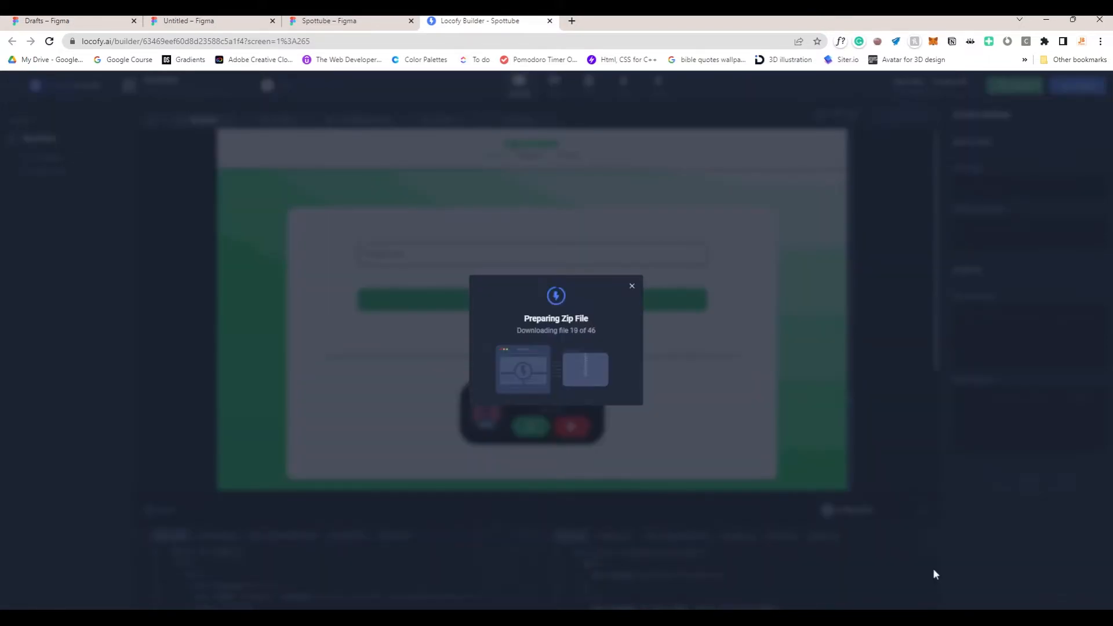